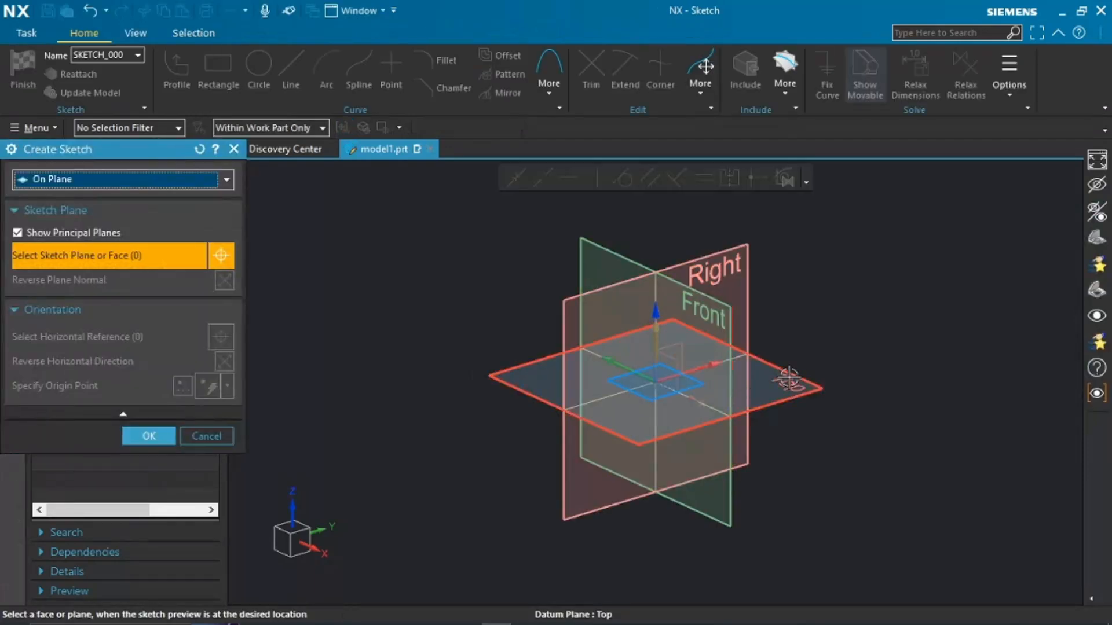
Step: Create a sketch on the Top datum plane and turn on creating and displaying persistent relations for it
click(724, 408)
click(149, 435)
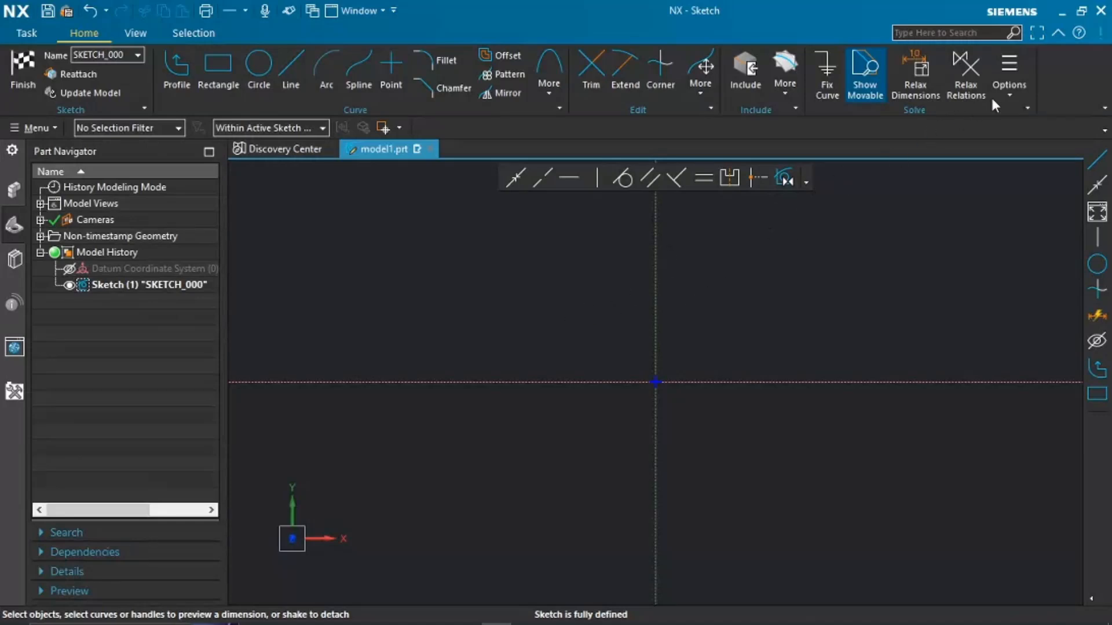
click(1004, 87)
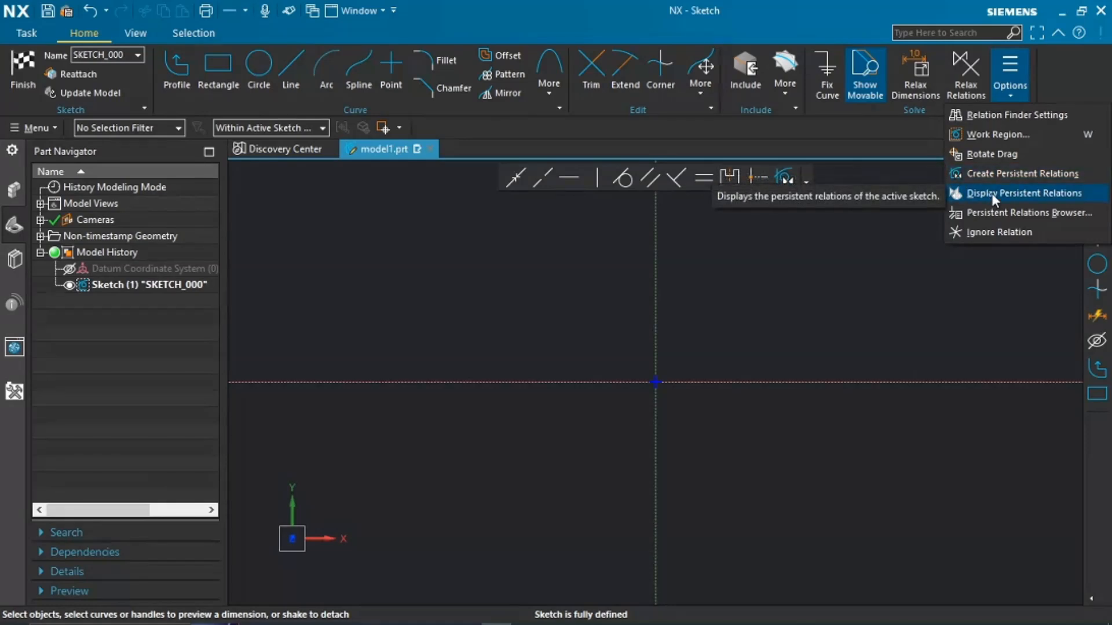
click(995, 176)
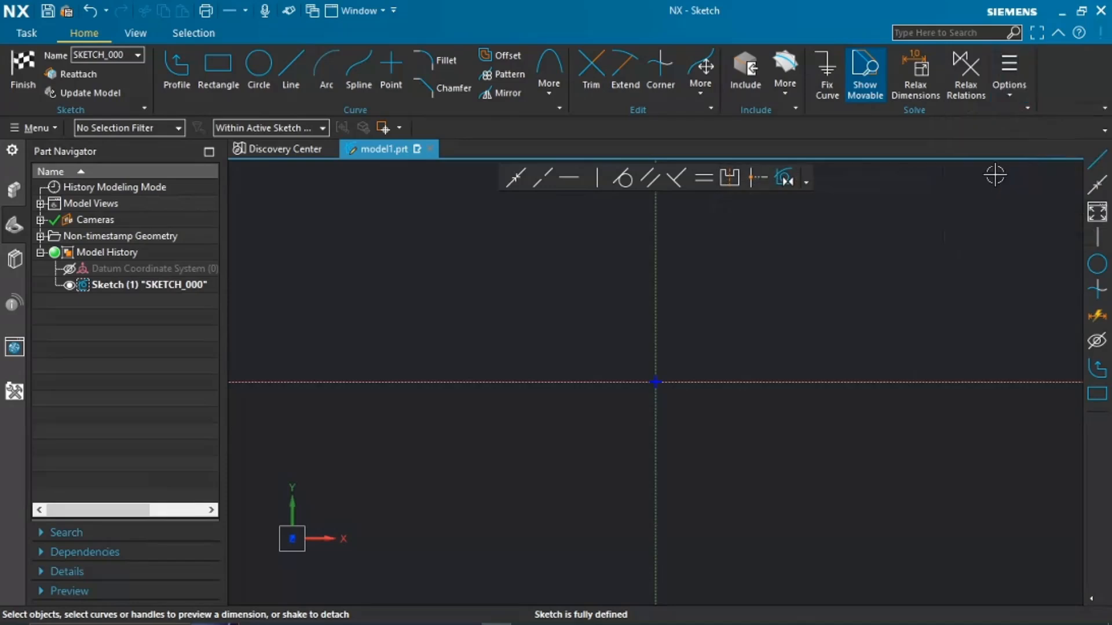
click(1018, 84)
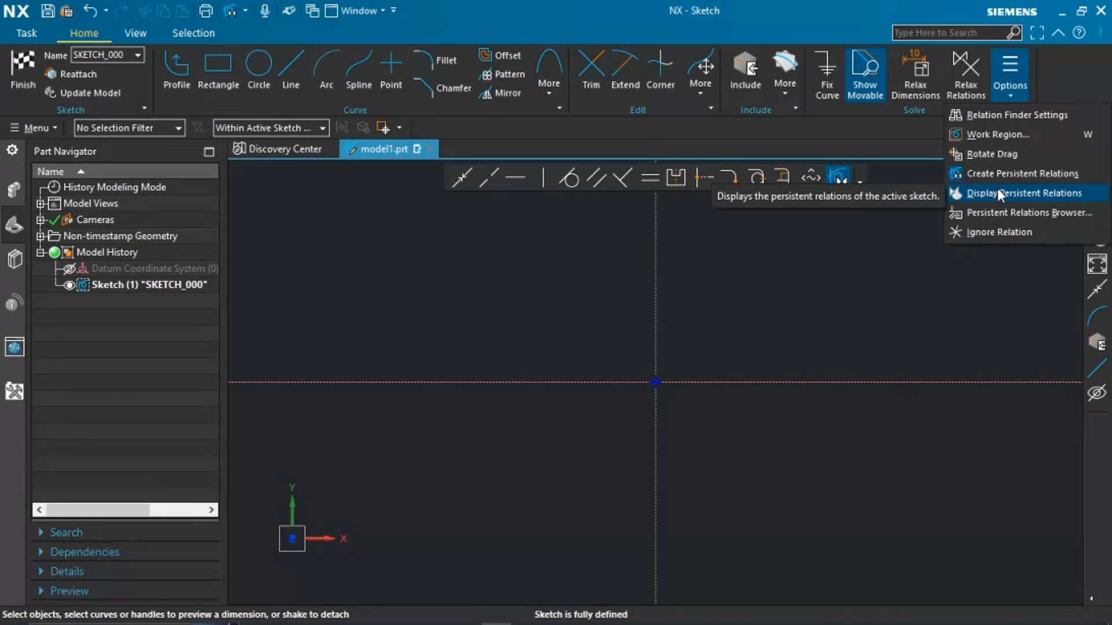
click(996, 193)
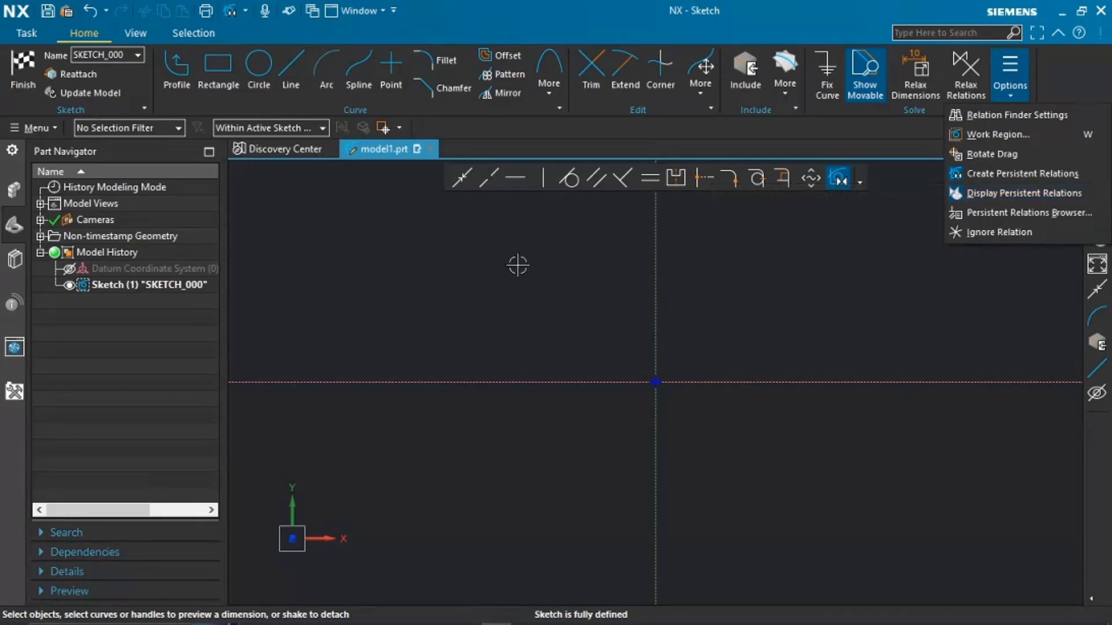
Step: Draw two separate slanted lines across the horizontal axis, left of the origin, the first about 350 long at 257°
click(301, 85)
click(359, 283)
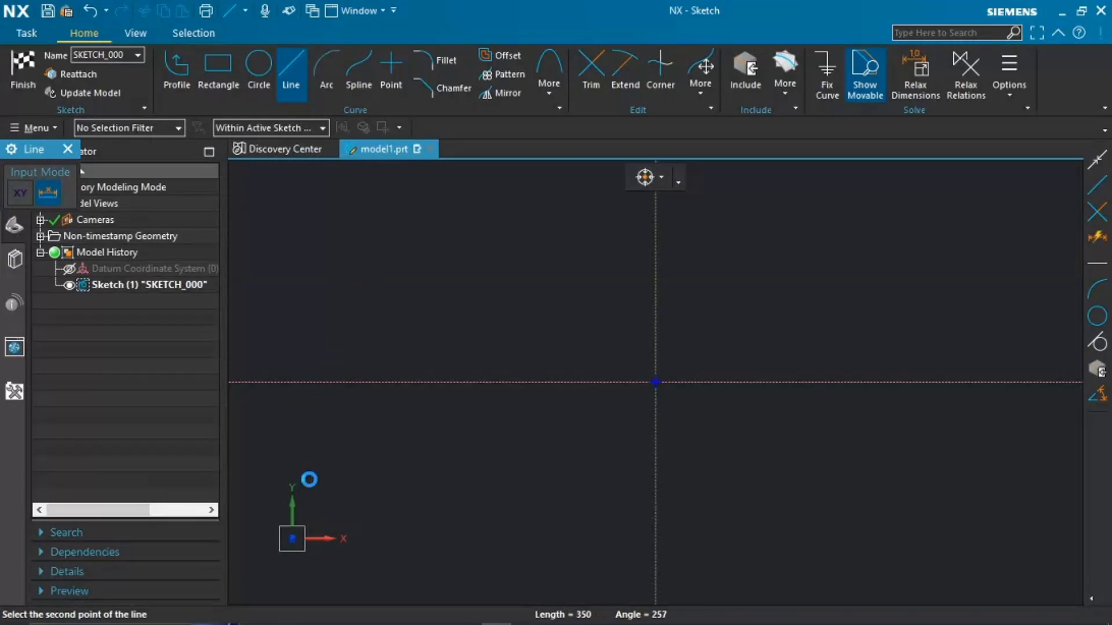
click(309, 479)
click(509, 295)
click(542, 513)
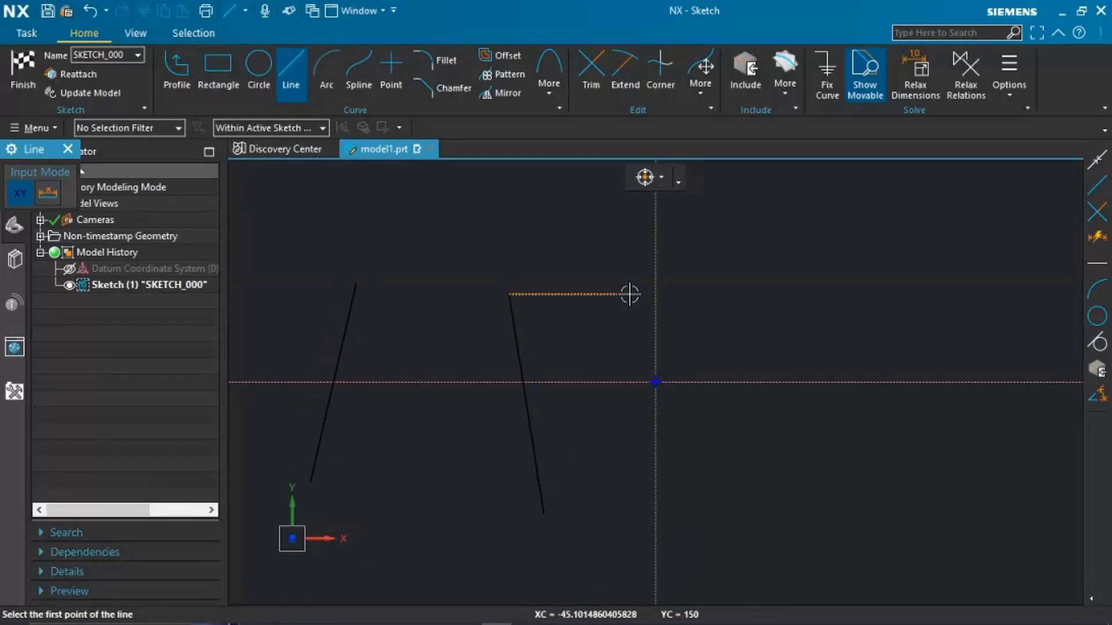
key(Escape)
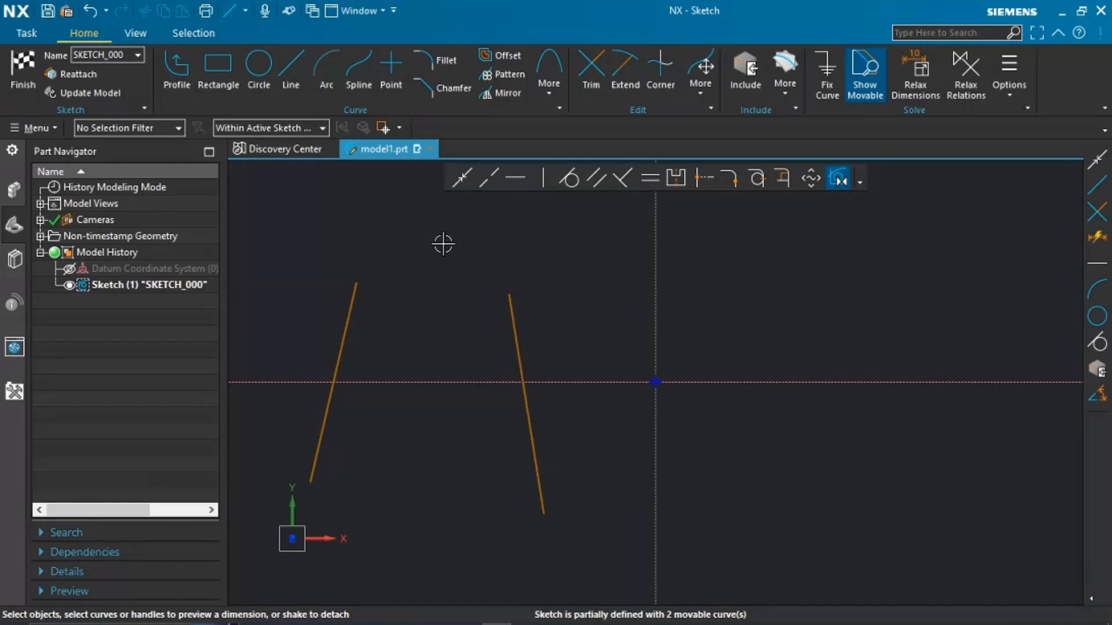
Step: Make the upper endpoint of the left slanted line coincident with the upper endpoint of the right one
click(467, 184)
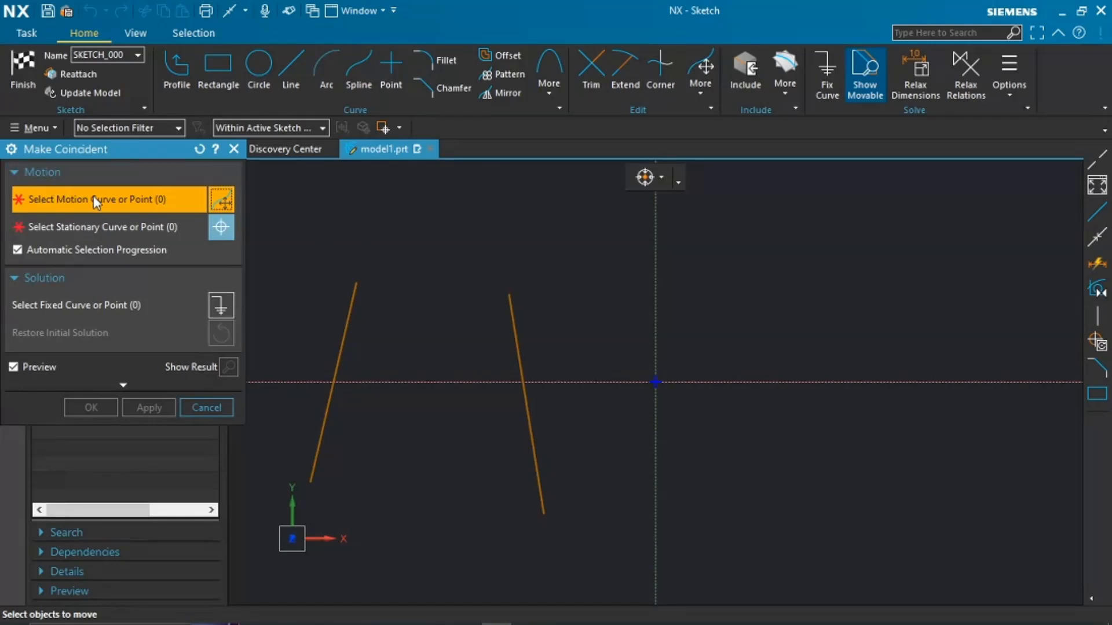
click(355, 283)
click(849, 194)
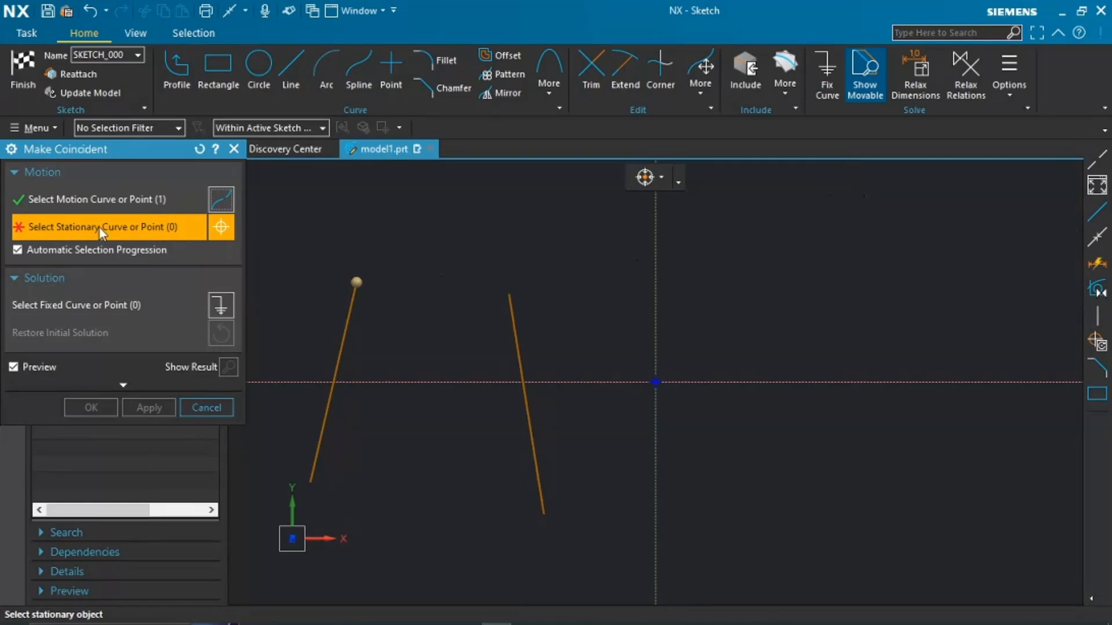
click(509, 294)
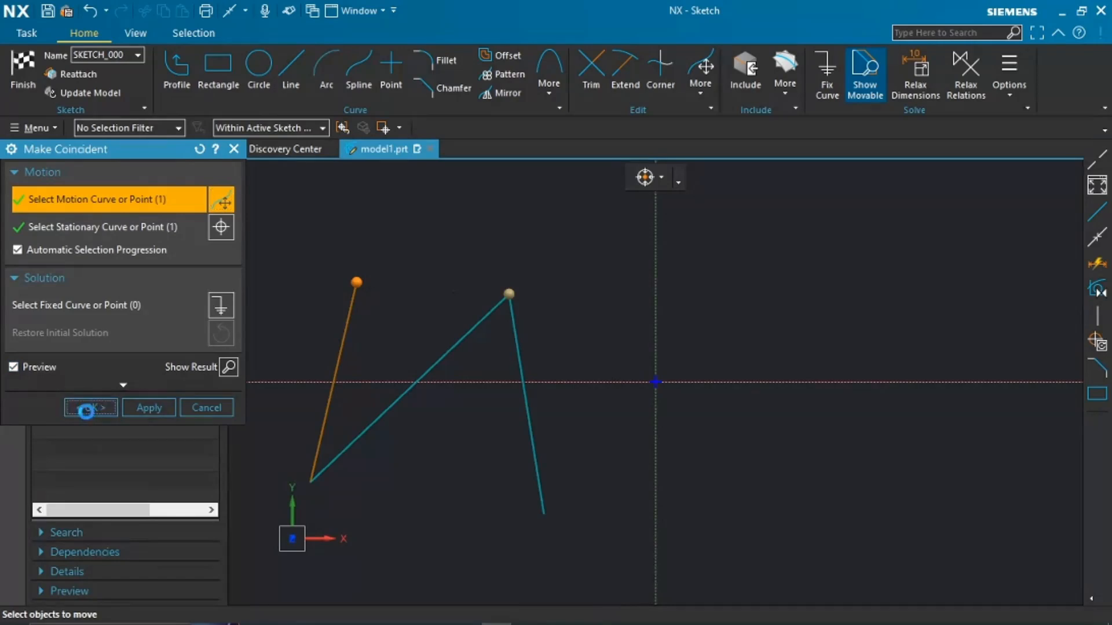
click(86, 410)
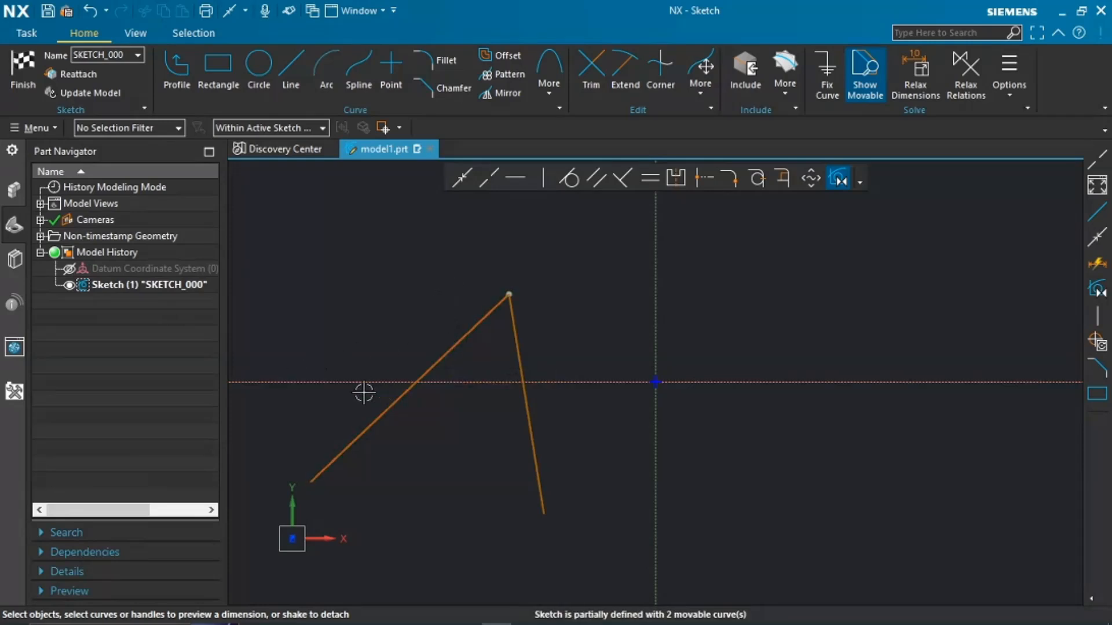
Step: Make the left slanted line collinear with the sketch's horizontal axis
click(484, 191)
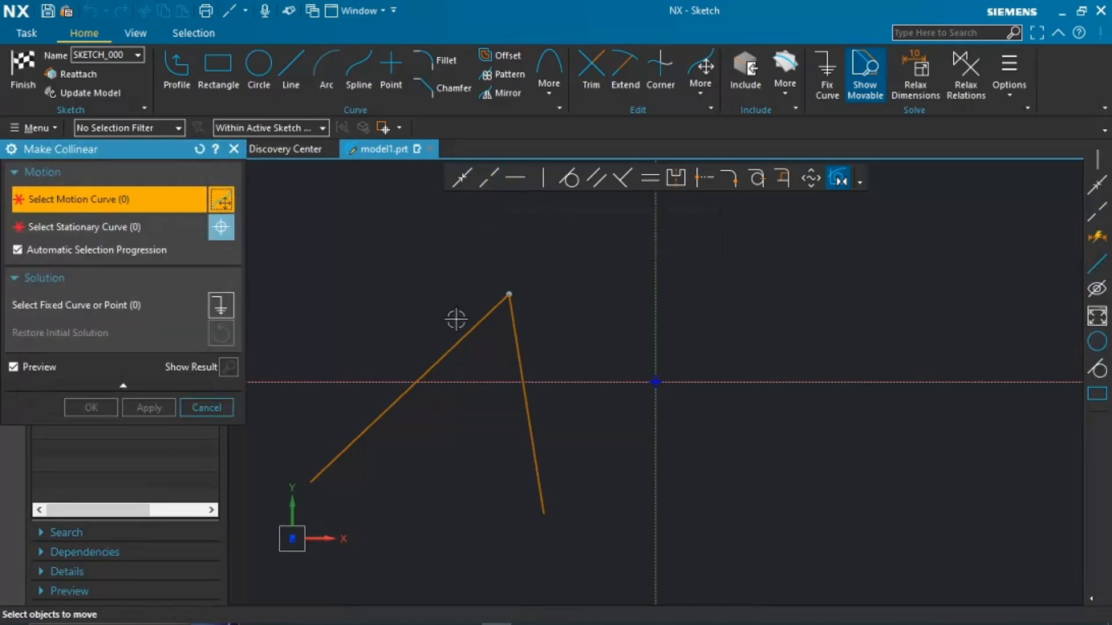
click(451, 351)
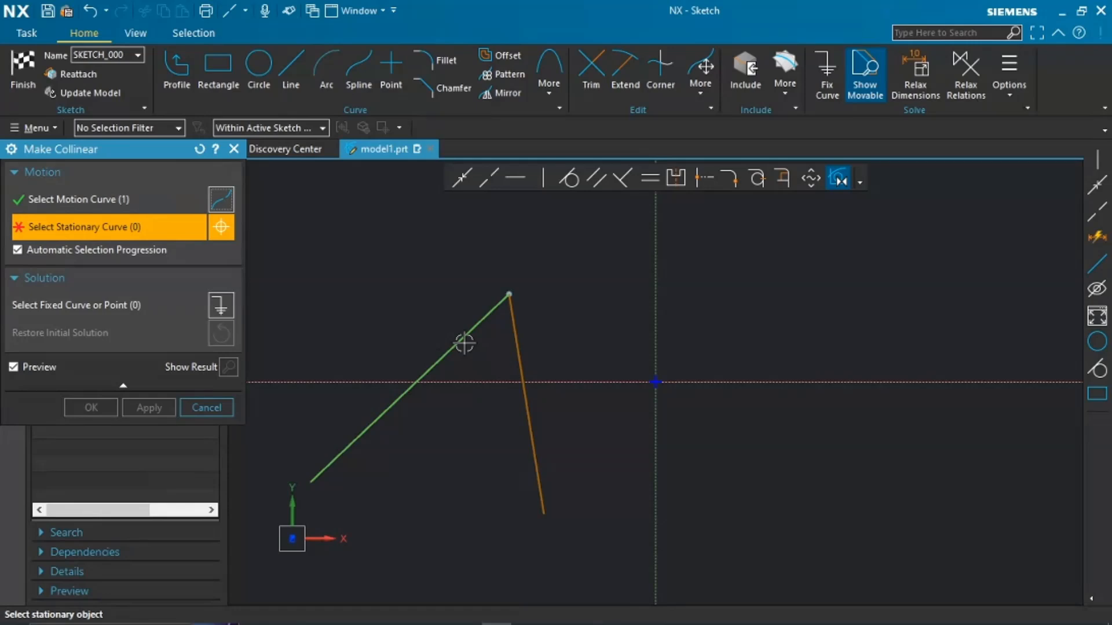
click(311, 381)
click(151, 407)
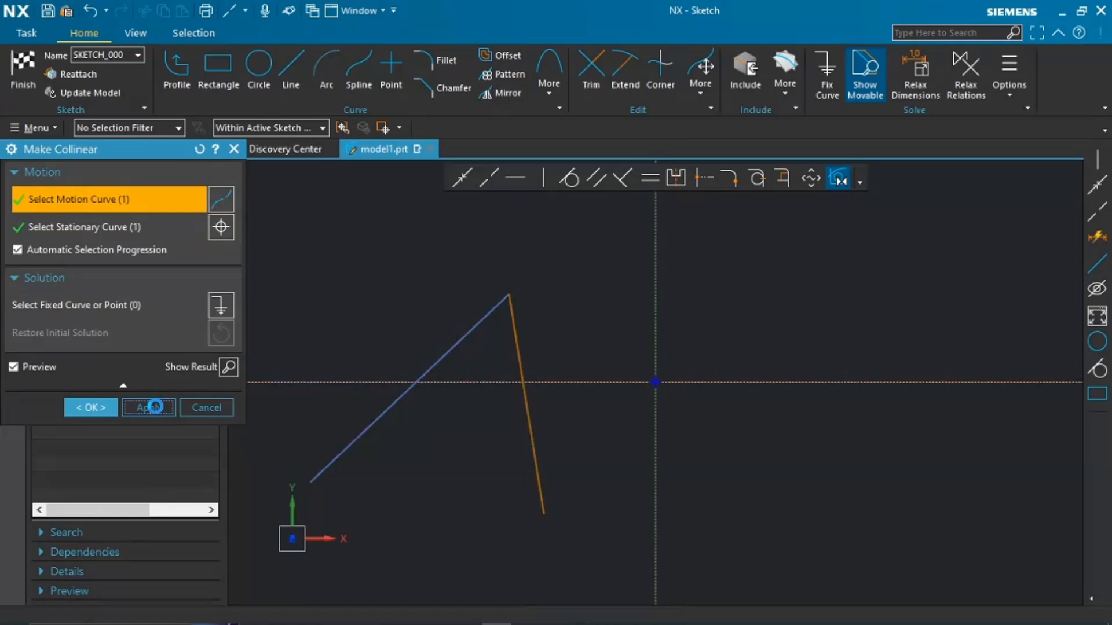
click(220, 410)
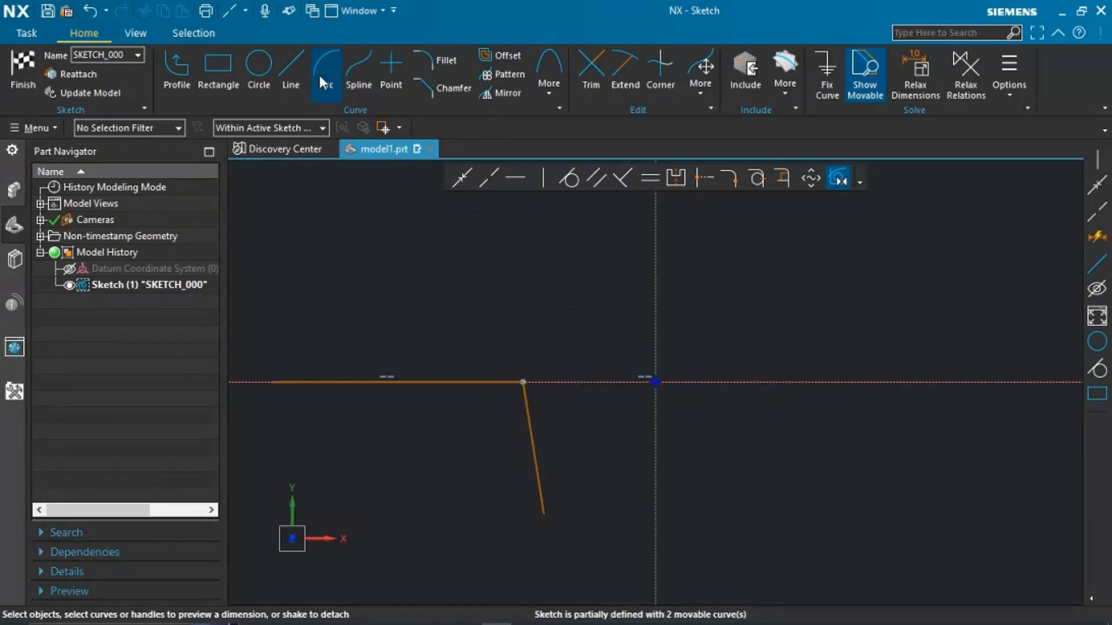
Step: Draw two separate slanted lines above the horizontal axis, one on each side of the vertical axis
click(301, 70)
click(562, 211)
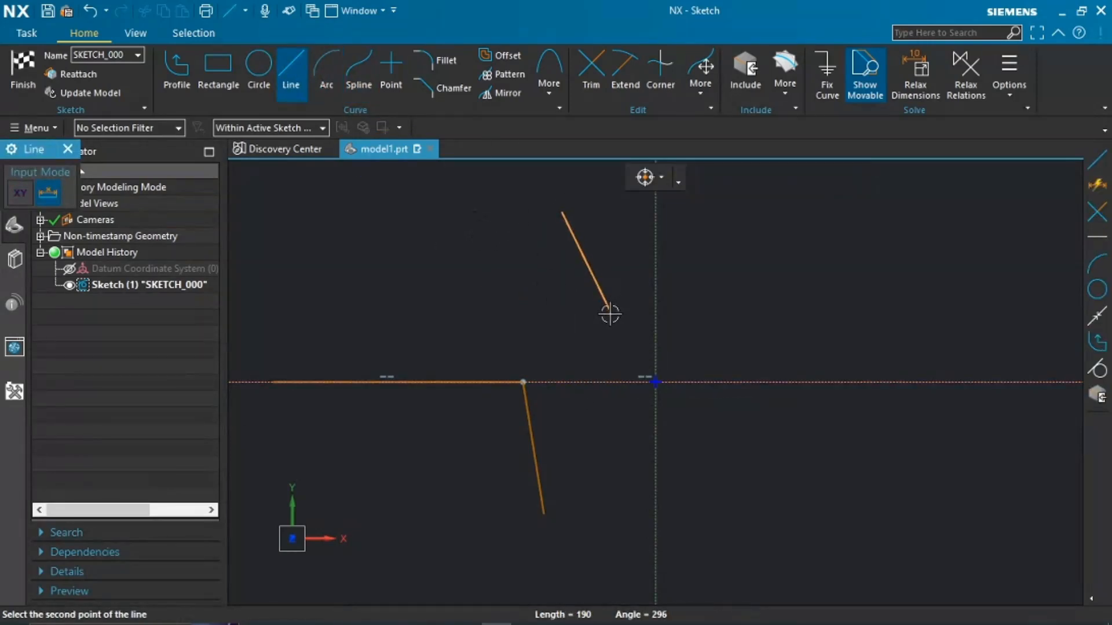
click(609, 319)
click(879, 195)
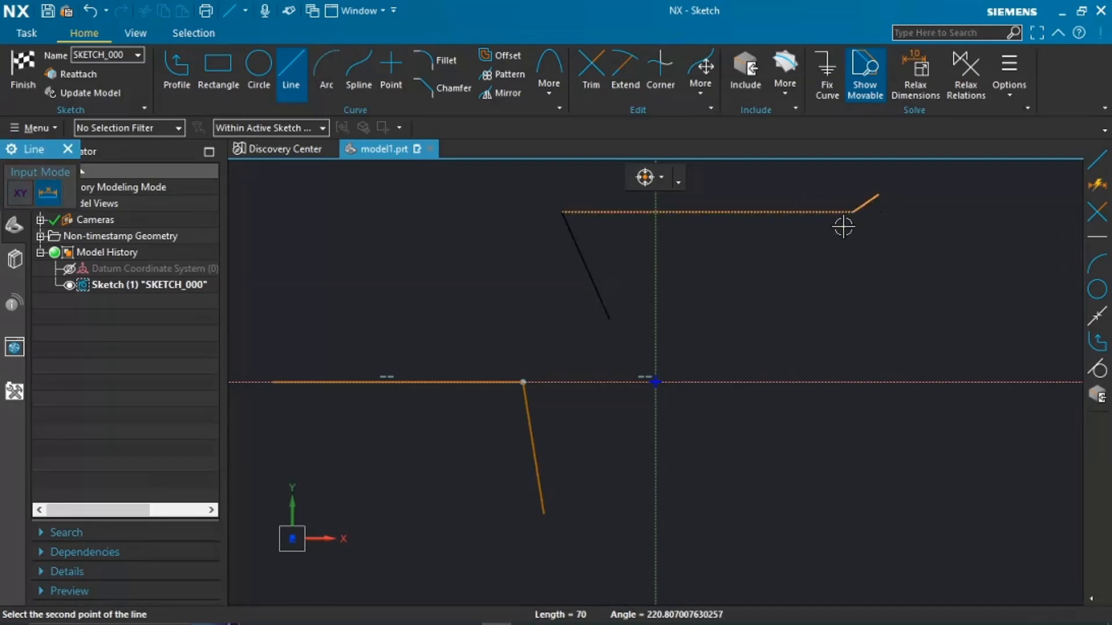
click(769, 344)
key(Escape)
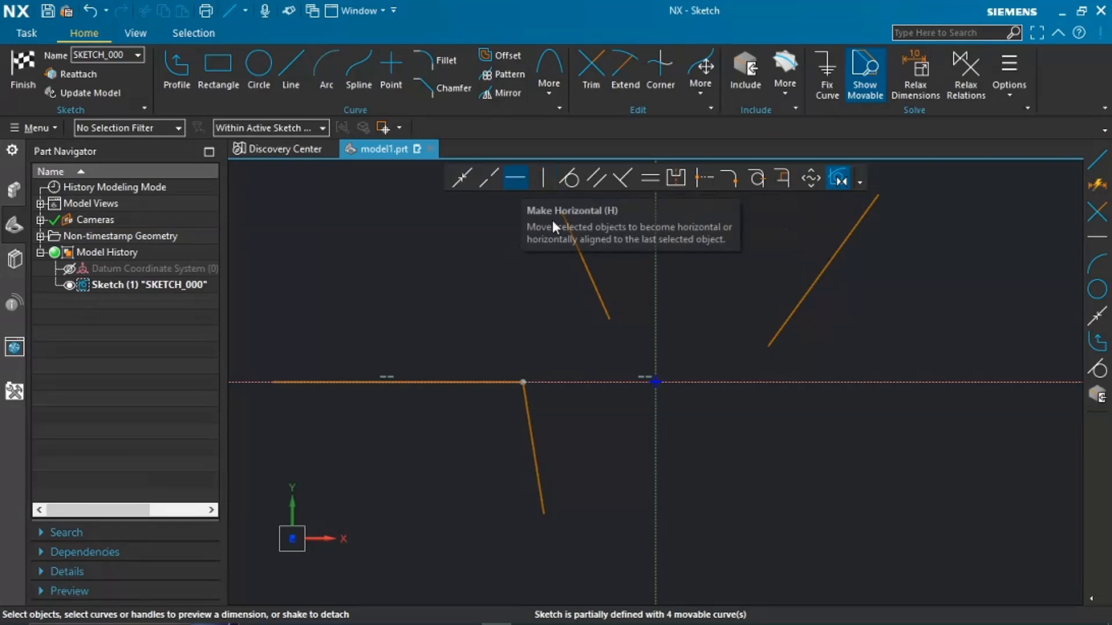
Step: Apply a Make Horizontal relation to the slanted line above the axis, just left of the vertical axis
click(517, 177)
click(583, 261)
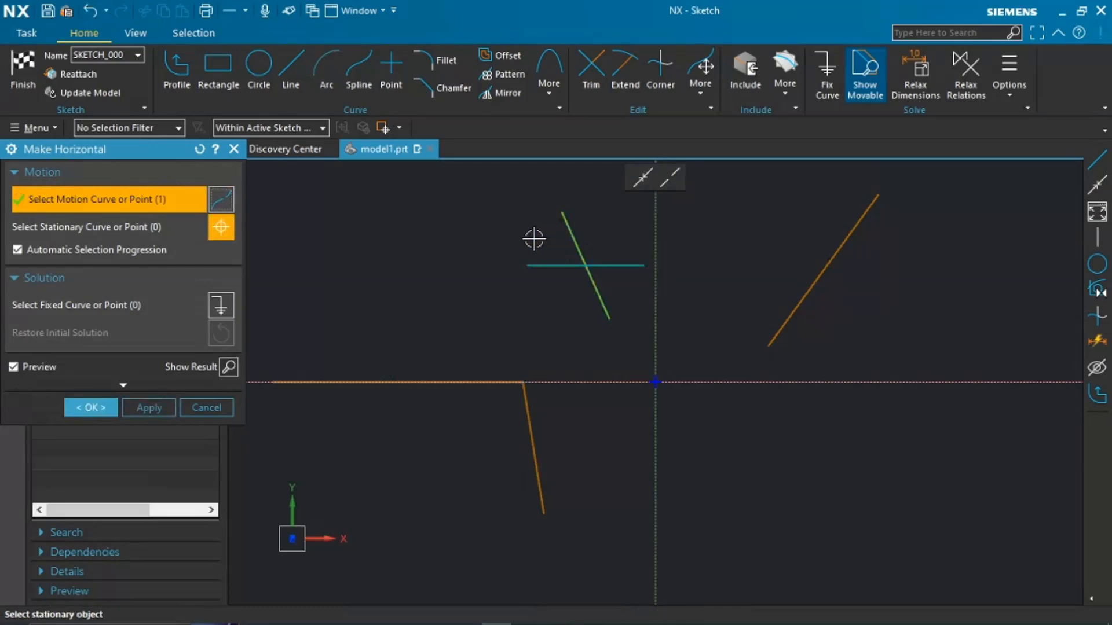
click(102, 409)
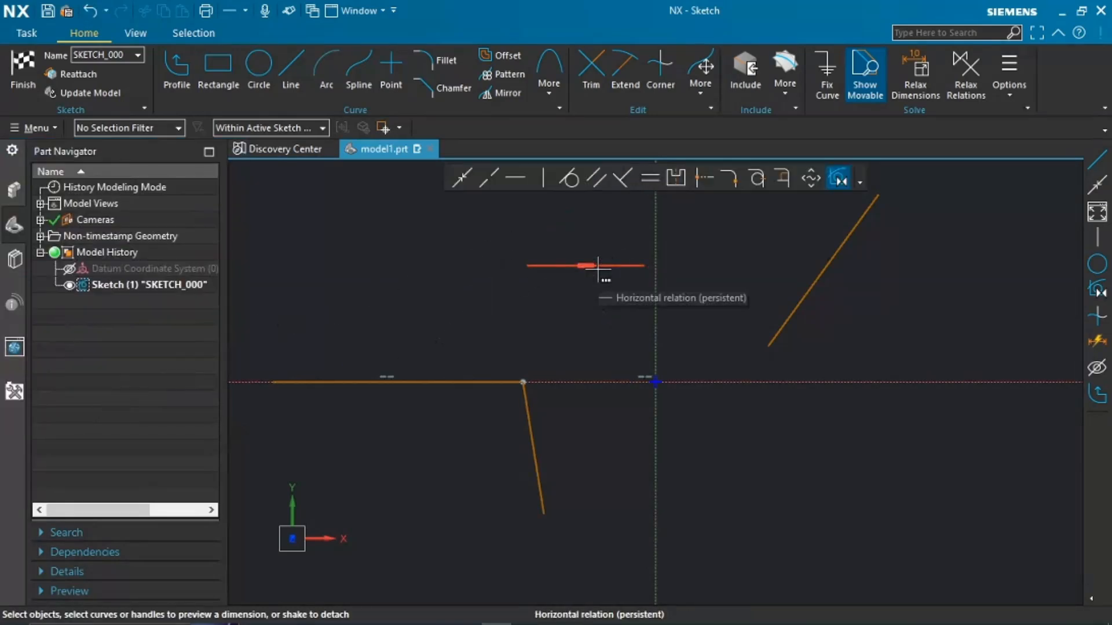
Step: Apply a Make Vertical relation to the slanted line on the right side of the vertical axis
click(543, 180)
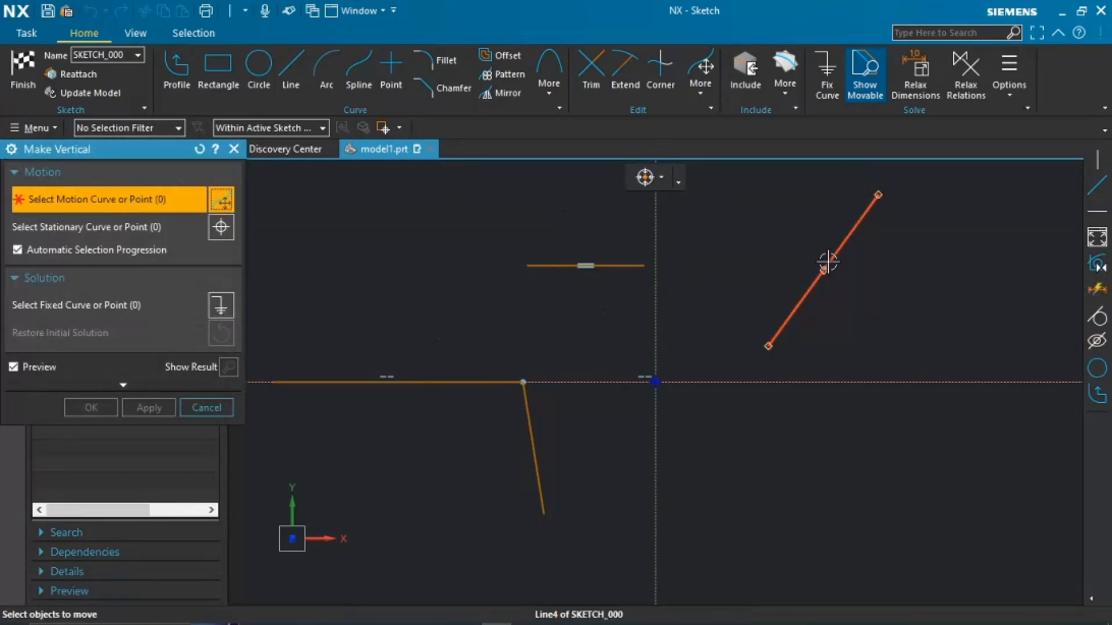
click(848, 241)
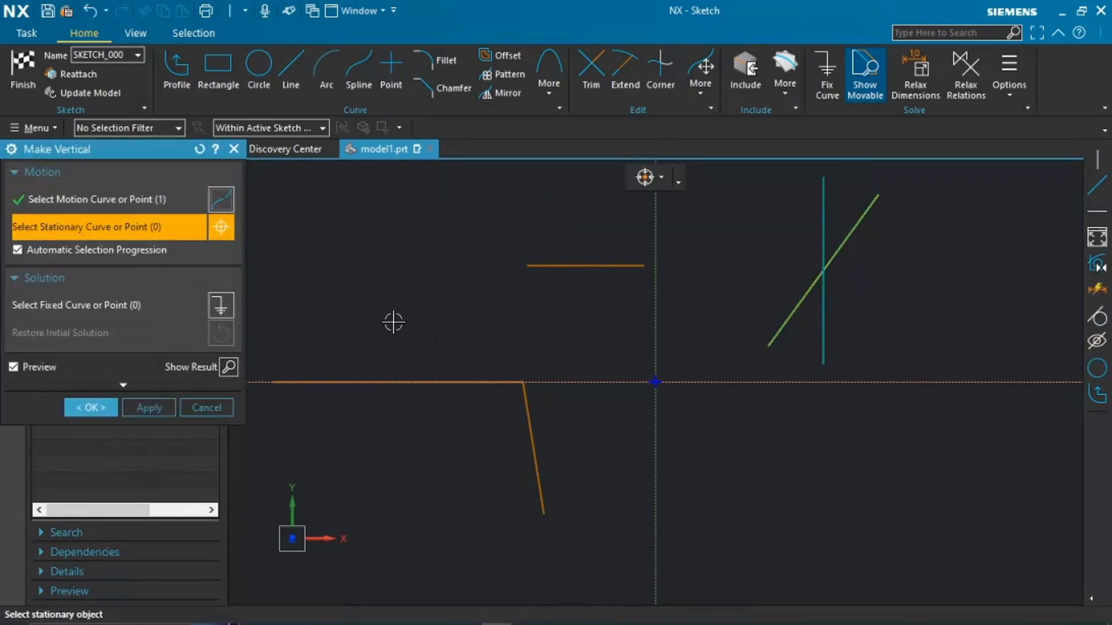
click(151, 400)
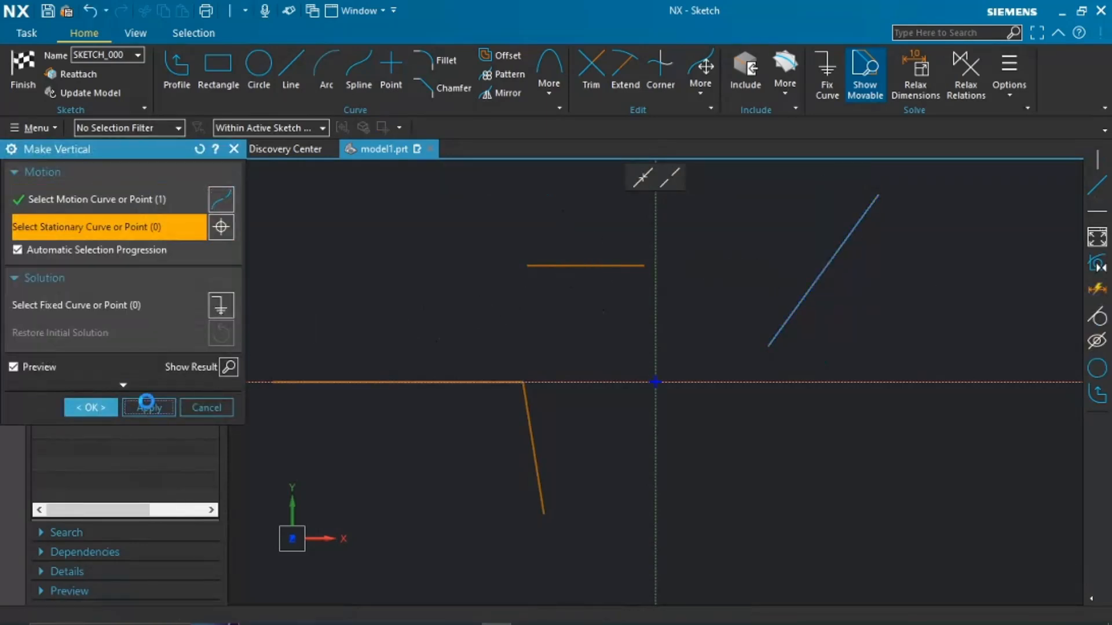
click(206, 405)
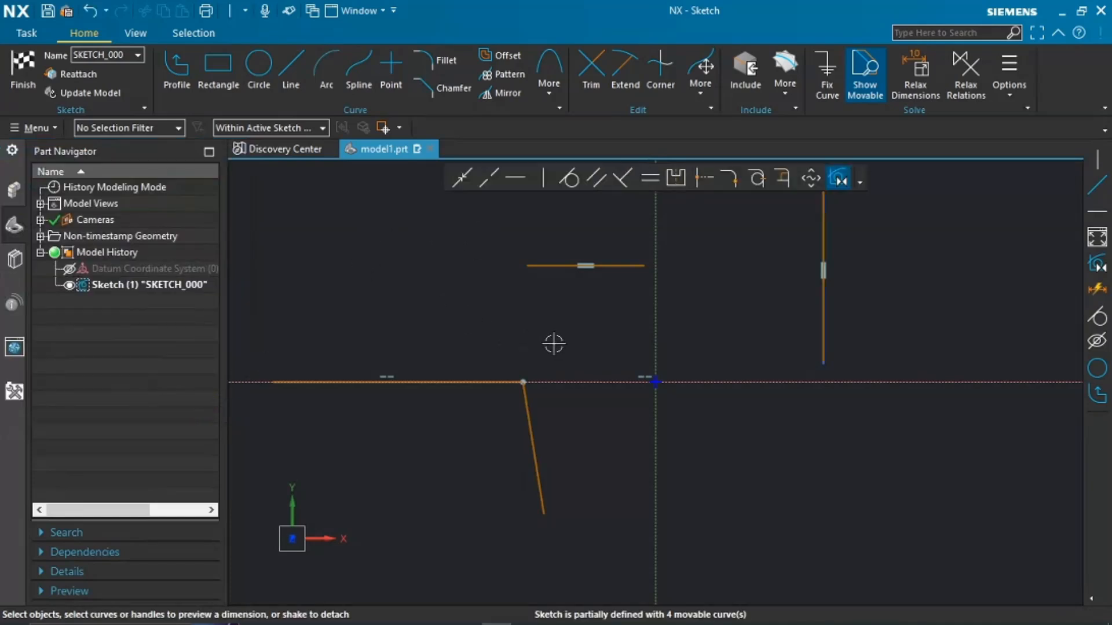
scroll(584, 379, up, 2)
scroll(610, 399, down, 2)
scroll(540, 240, down, 1)
scroll(543, 244, down, 1)
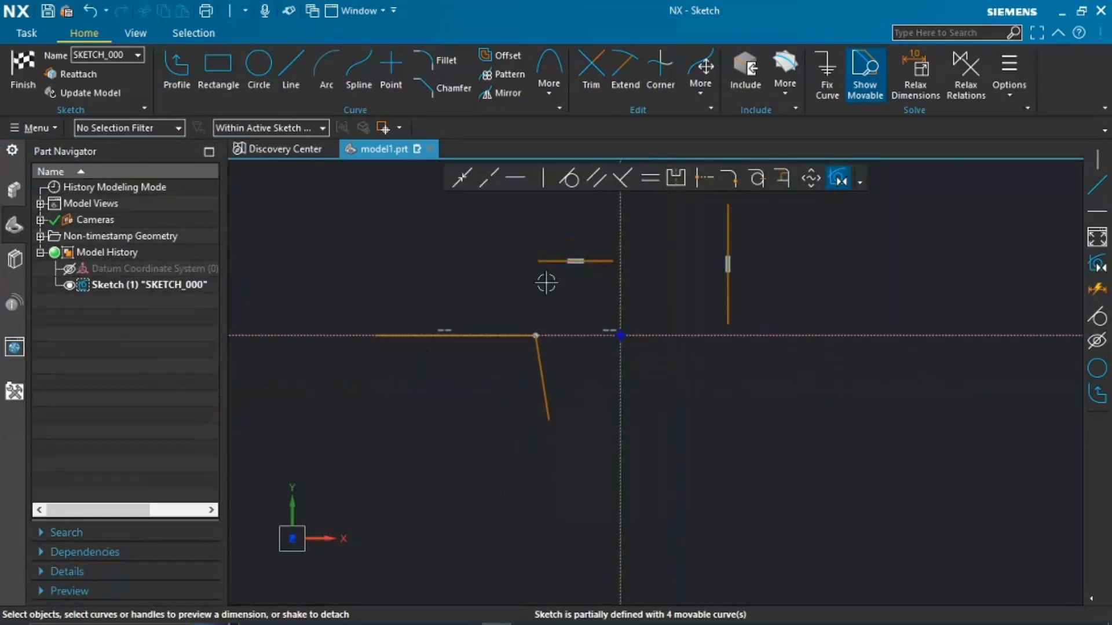
scroll(570, 342, up, 2)
scroll(591, 413, down, 2)
scroll(555, 233, up, 1)
scroll(557, 229, up, 1)
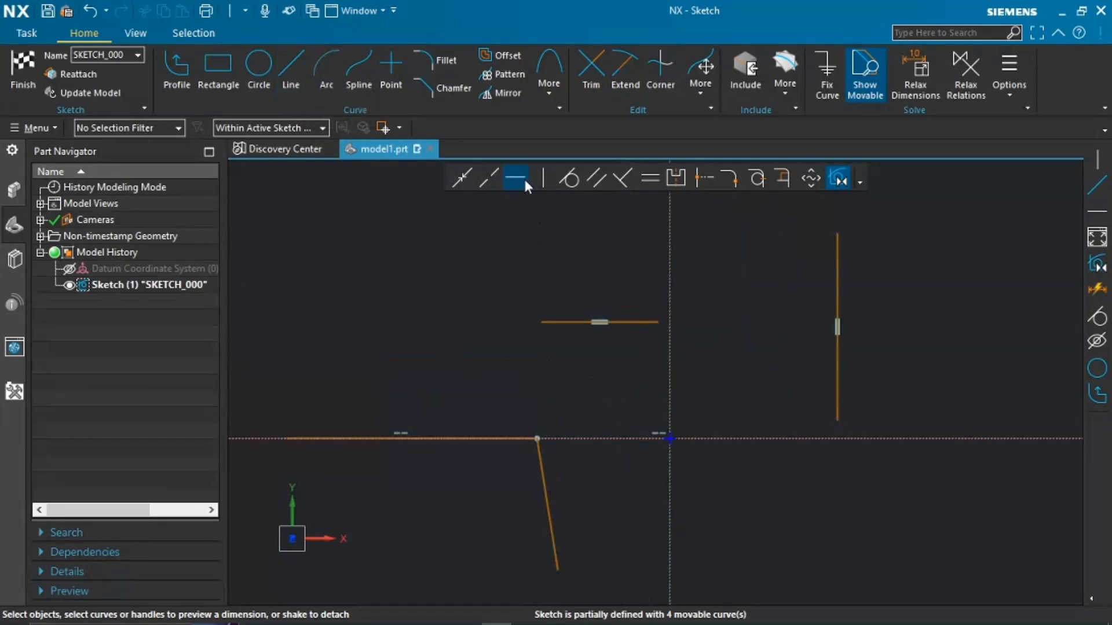
Step: Draw a short slanted line above and to the left of the free horizontal line
click(290, 55)
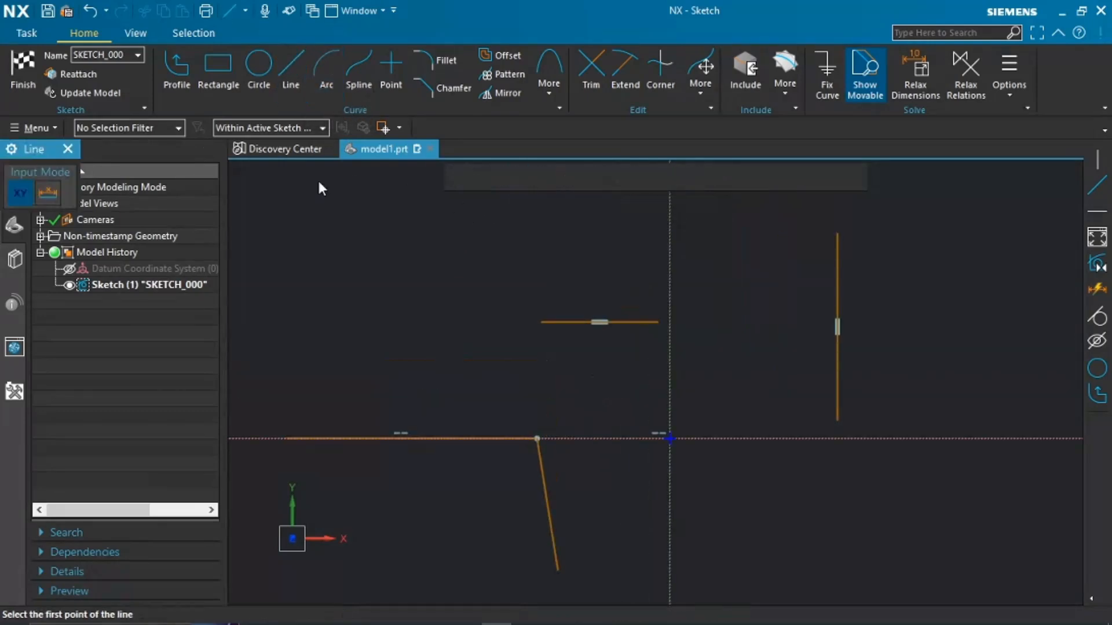
click(482, 192)
click(422, 272)
key(Escape)
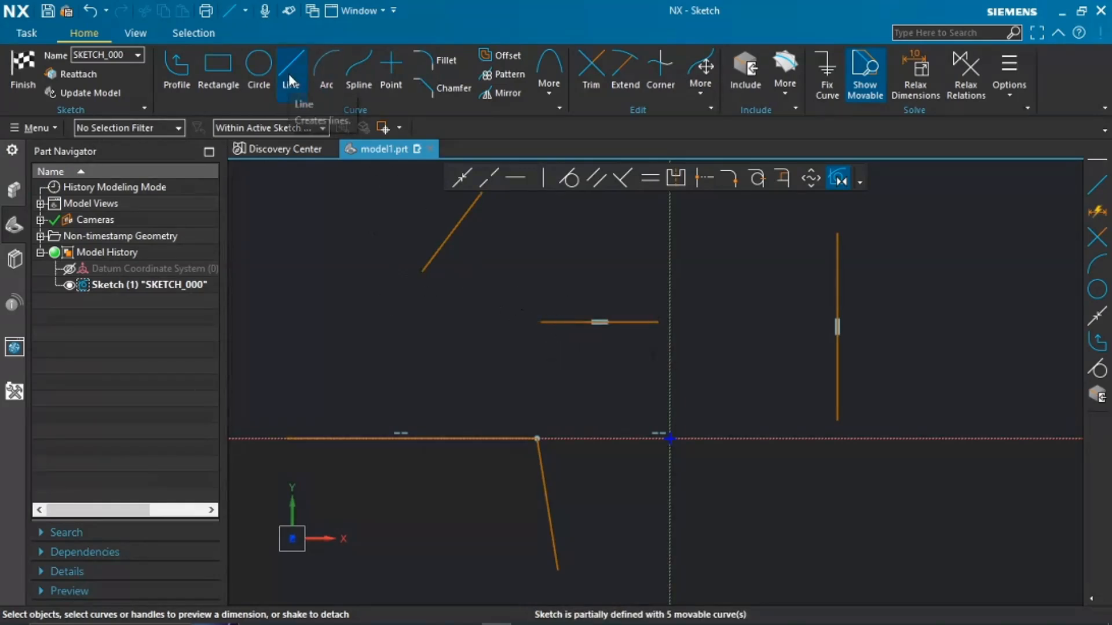
Step: Align the new slanted line's lower endpoint horizontally with the left endpoint of the free horizontal line
click(516, 183)
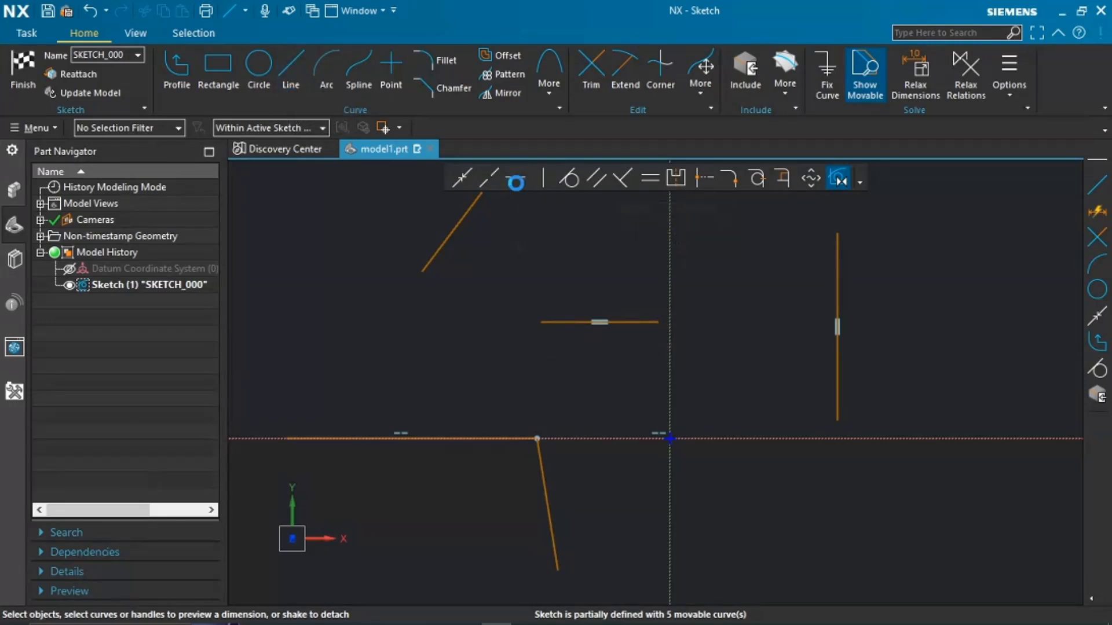
click(421, 272)
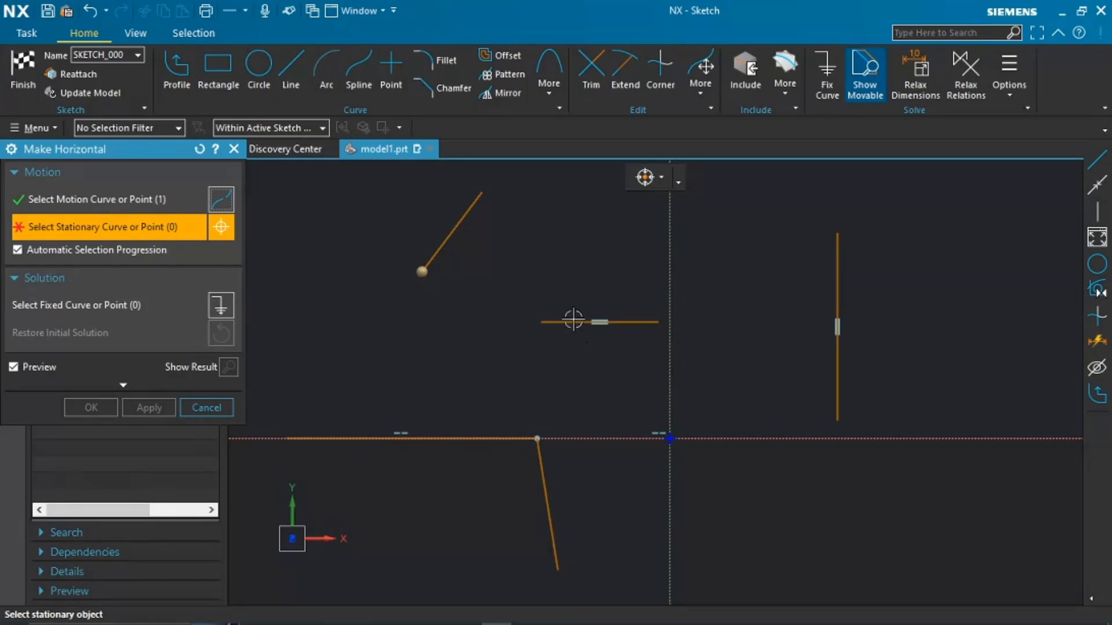
click(545, 321)
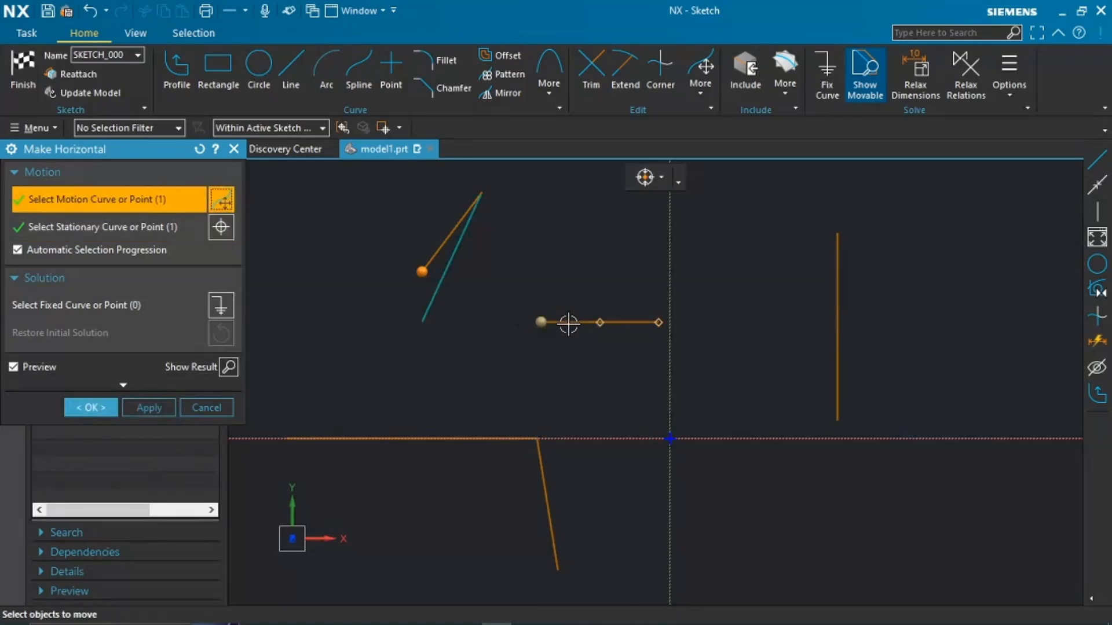
click(90, 407)
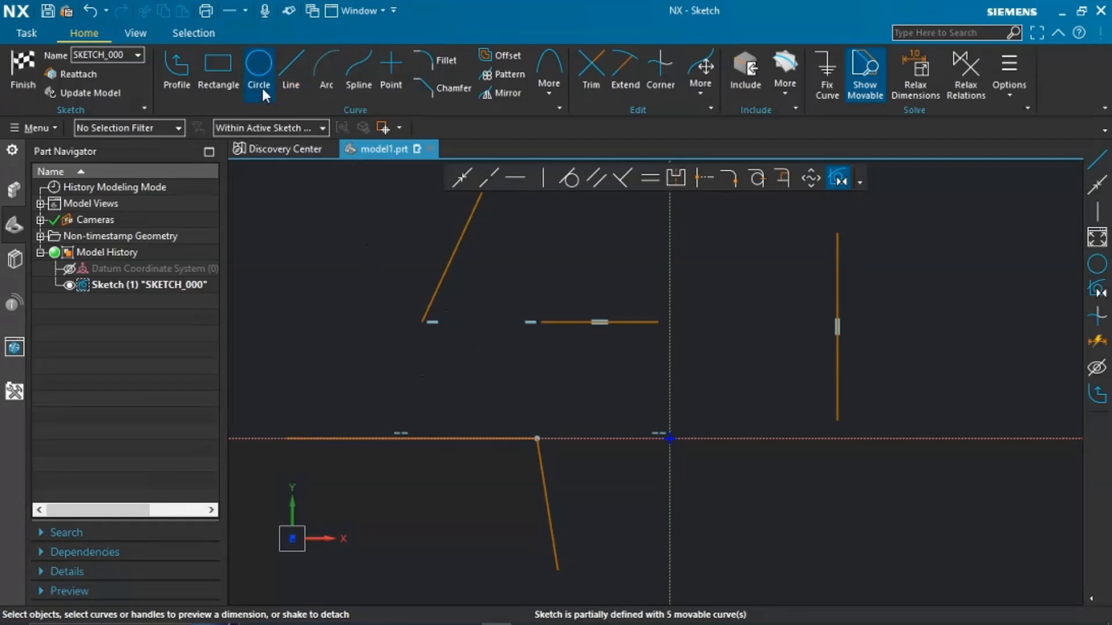
Step: Draw a circle about 190 in diameter just above the free horizontal line
click(259, 65)
click(583, 229)
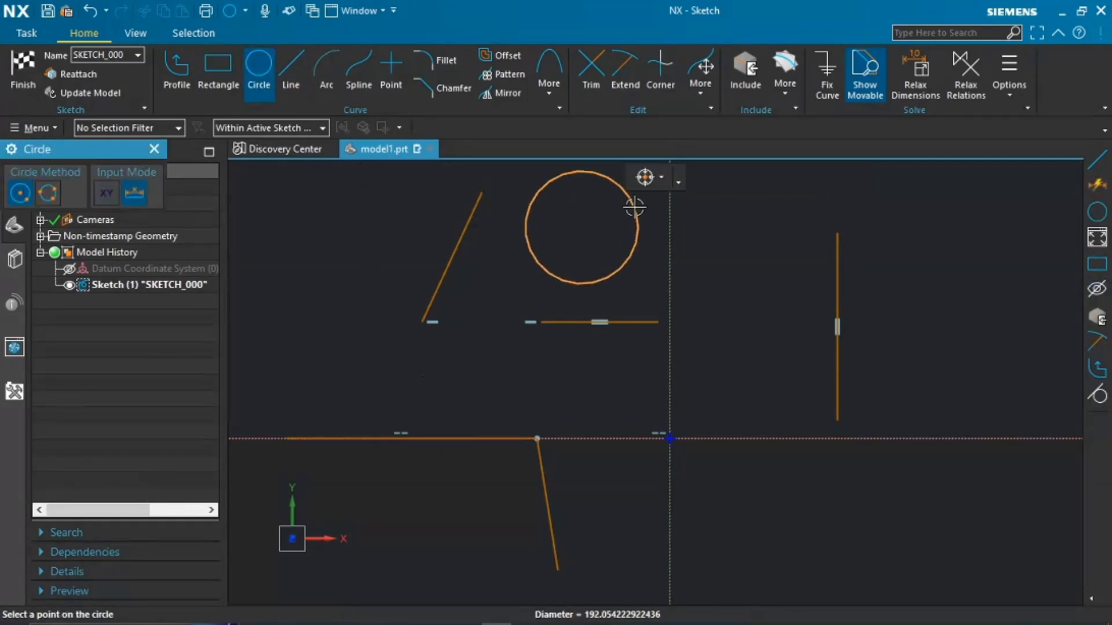
click(632, 203)
key(Escape)
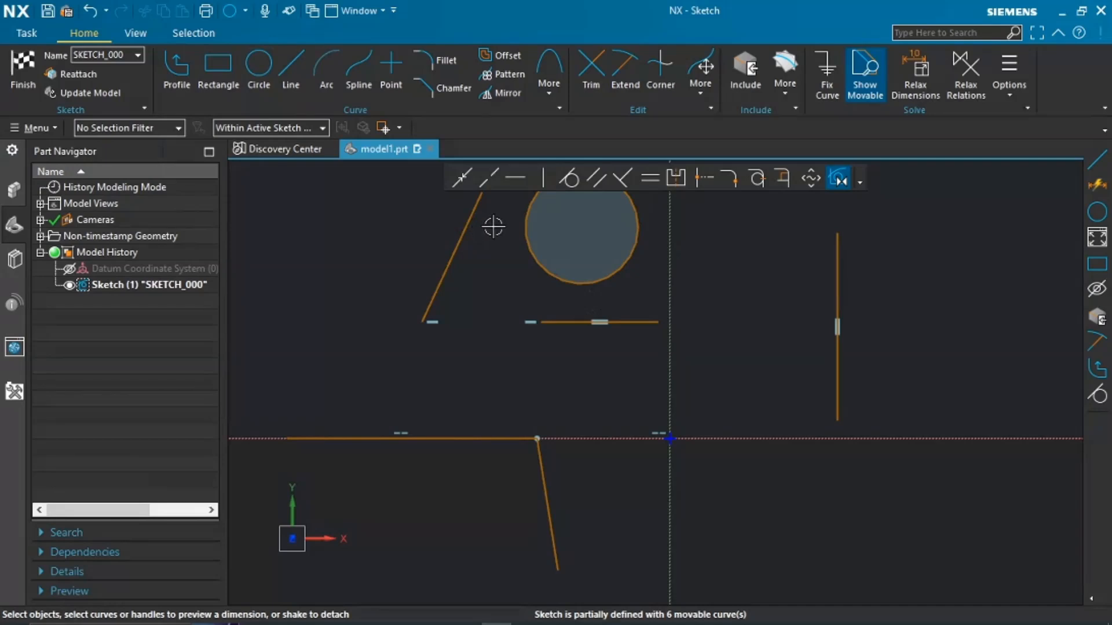
Step: Apply a Make Tangent relation that moves the circle onto the free horizontal line, with the line as the stationary curve
click(568, 178)
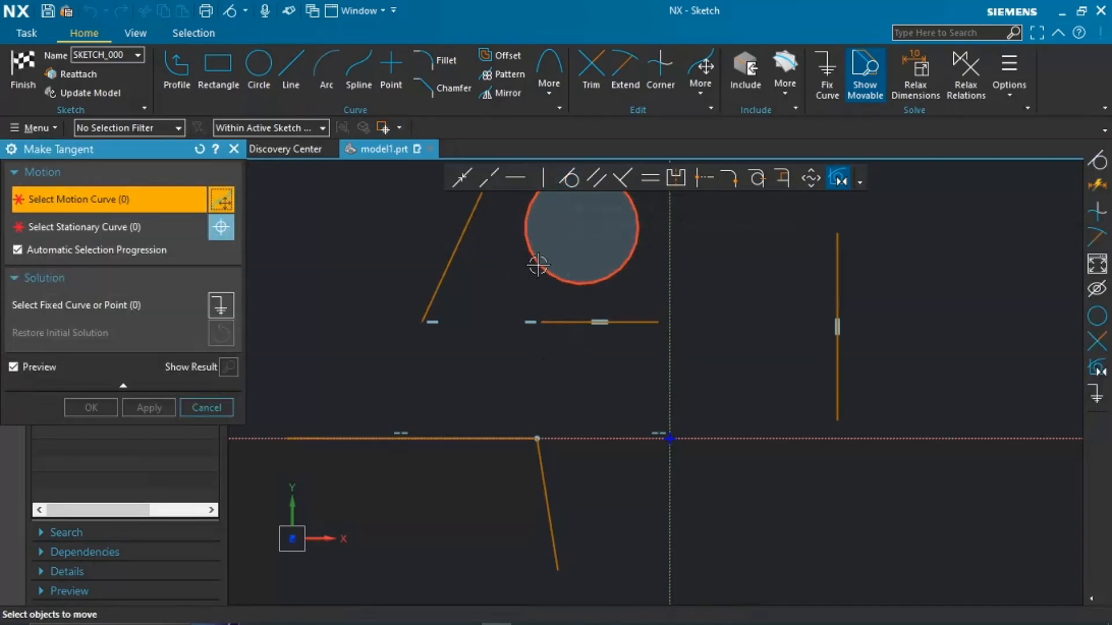
click(538, 266)
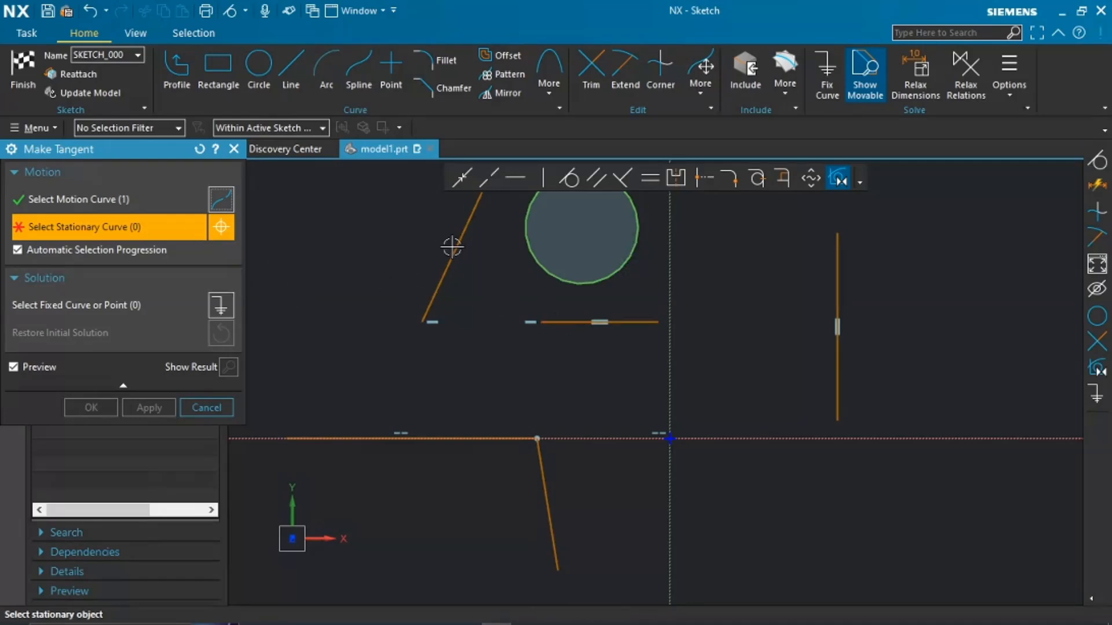
click(574, 322)
click(88, 408)
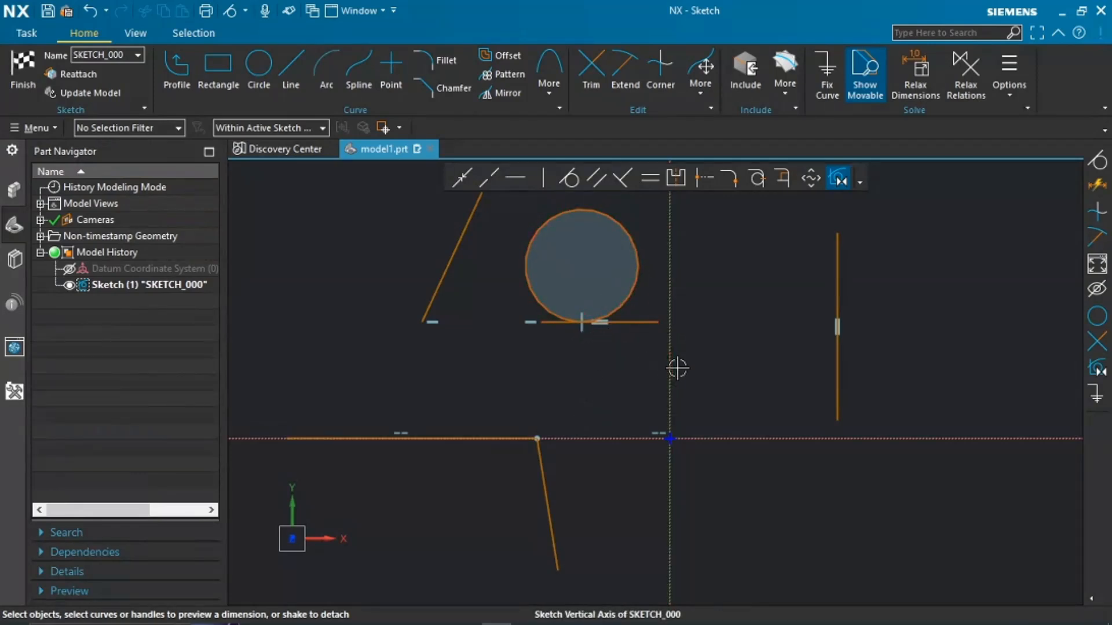
Step: Draw two slanted lines leaning in opposite directions to the right of the vertical line
mouse_move(674, 374)
shift+middle_down()
mouse_move(683, 389)
mouse_move(616, 467)
mouse_move(604, 460)
shift+middle_up()
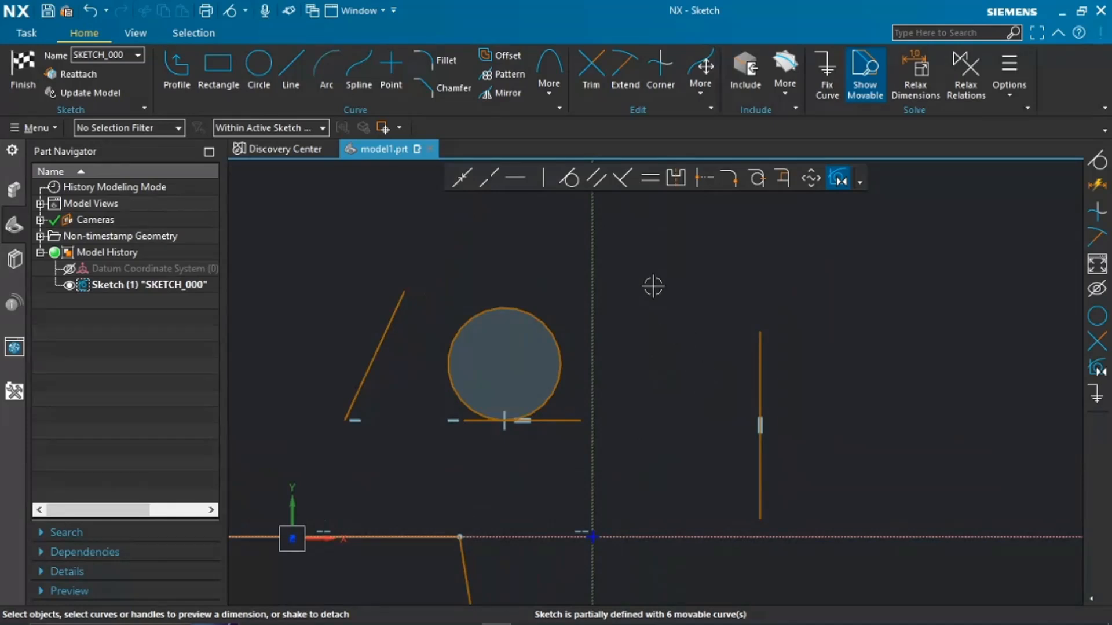
click(290, 75)
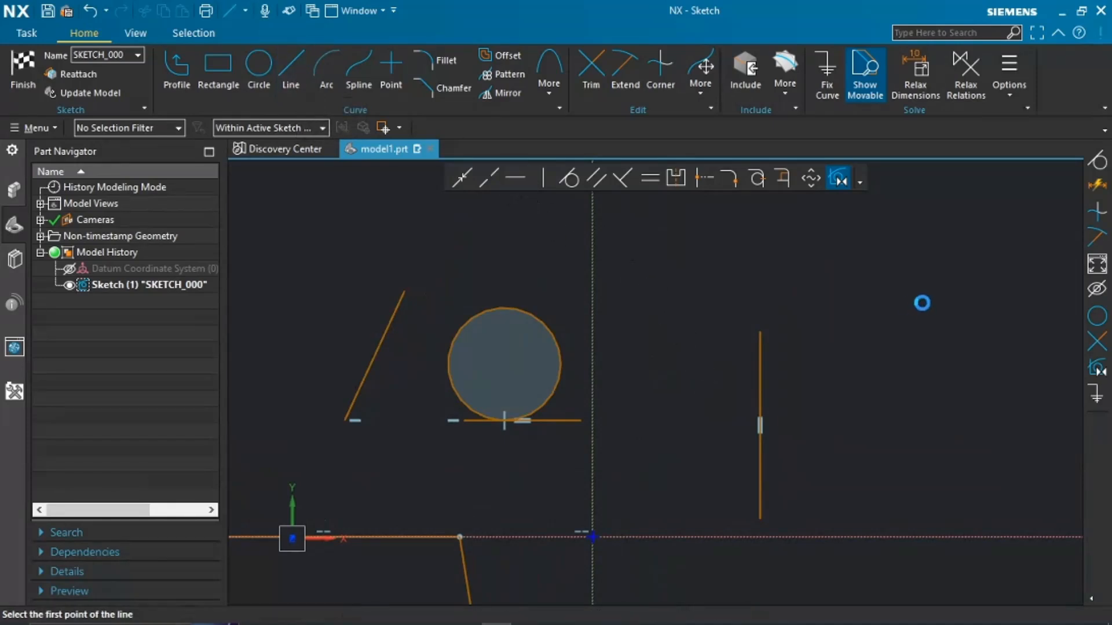
click(938, 285)
click(882, 419)
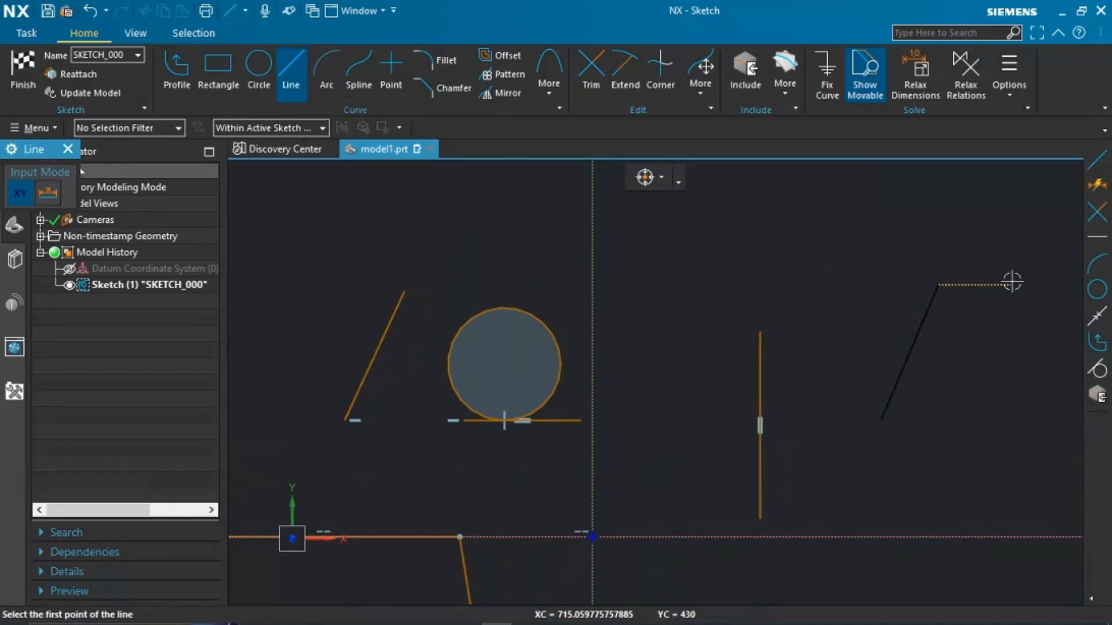
click(1009, 262)
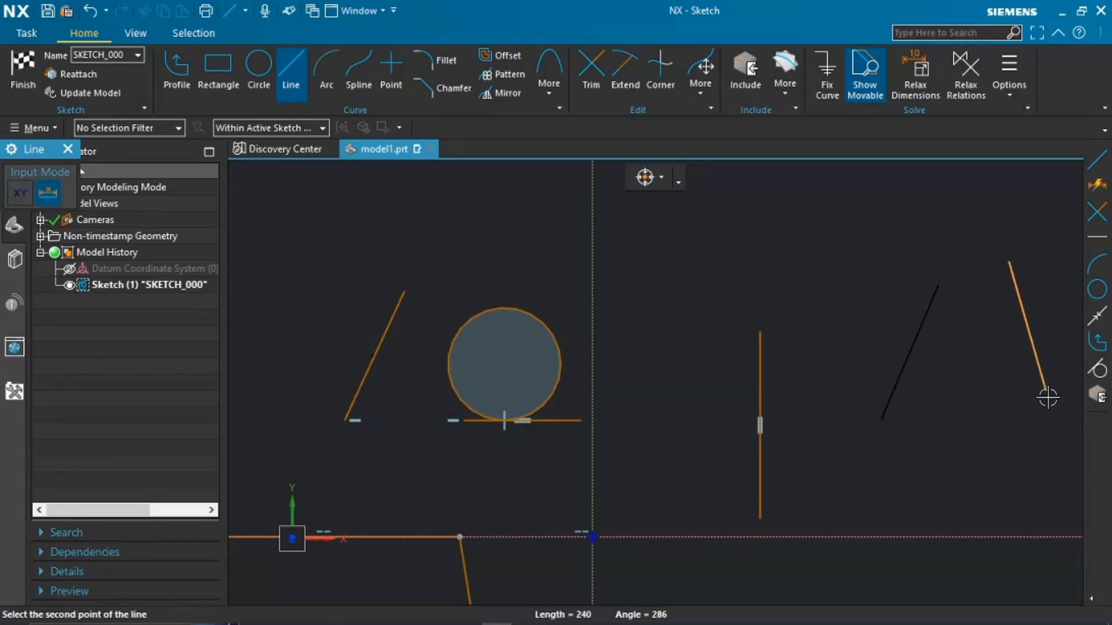
click(1054, 455)
key(Escape)
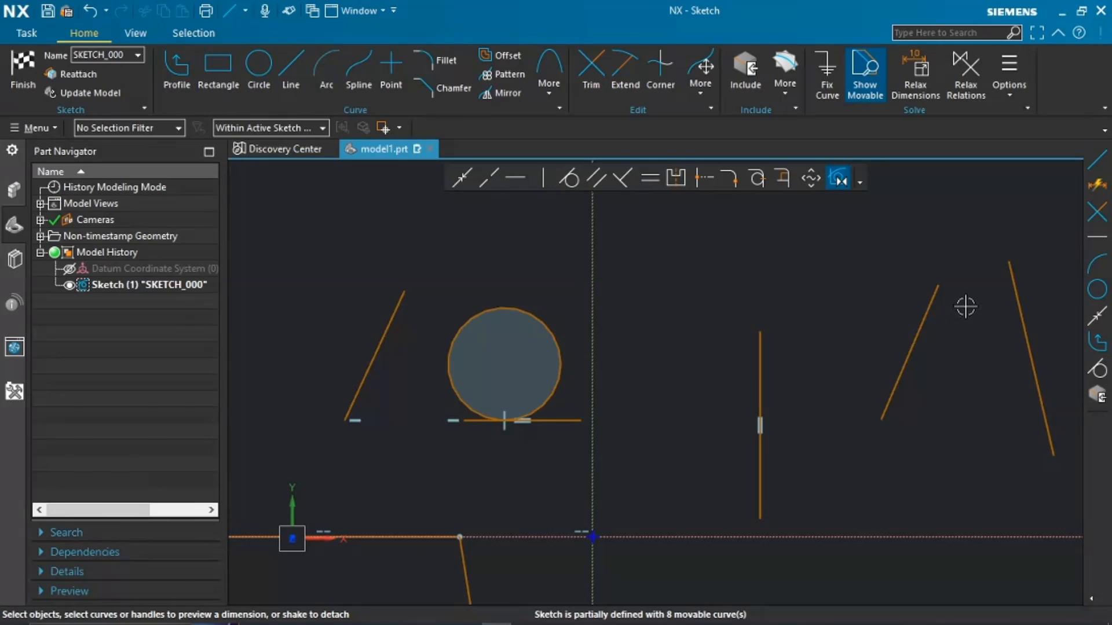
Step: Make the nearer of the two new slanted lines parallel to the far right one, which serves as the stationary curve
click(602, 181)
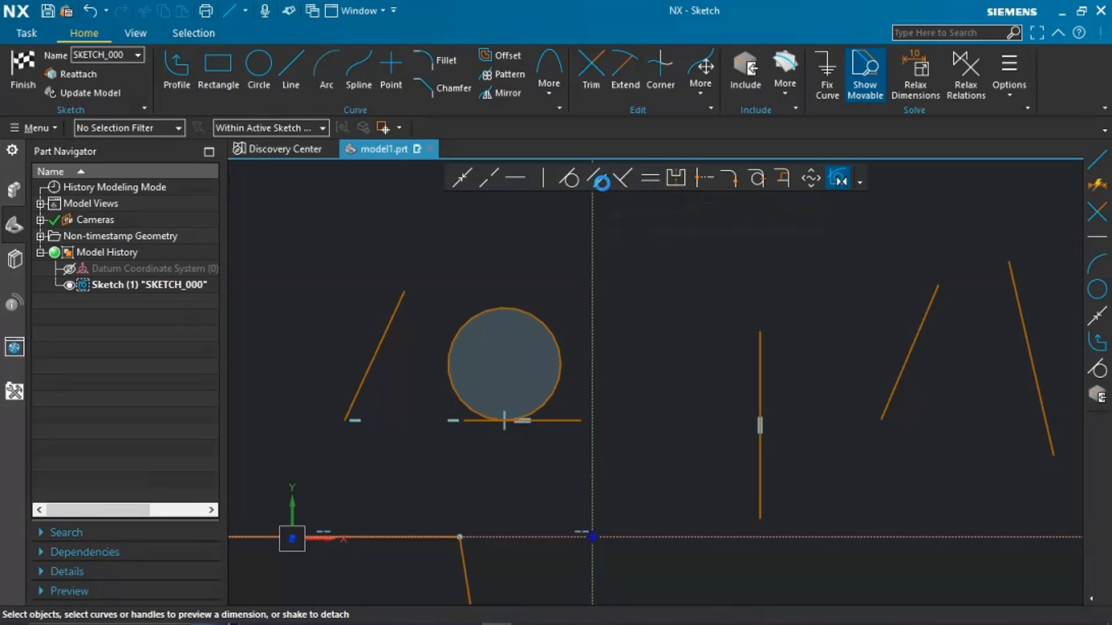
click(931, 311)
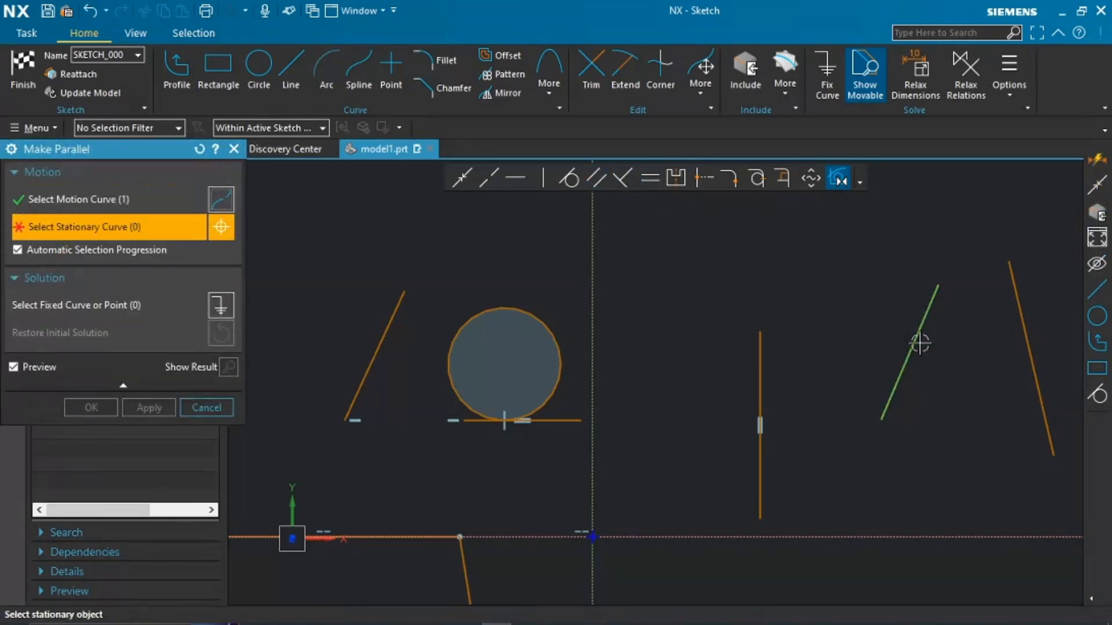
click(1012, 304)
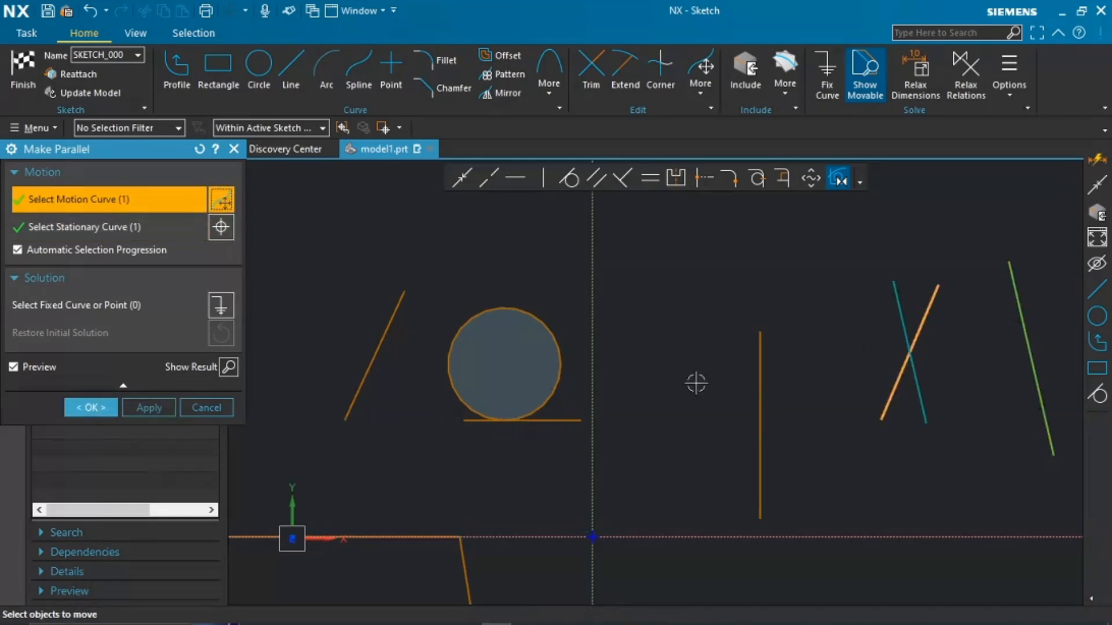
click(88, 407)
Step: Above the existing geometry, draw a slanted line about 180 long at 29 degrees and a steep slanted line to its right
mouse_move(650, 318)
shift+middle_down()
mouse_move(670, 412)
mouse_move(616, 479)
shift+middle_up()
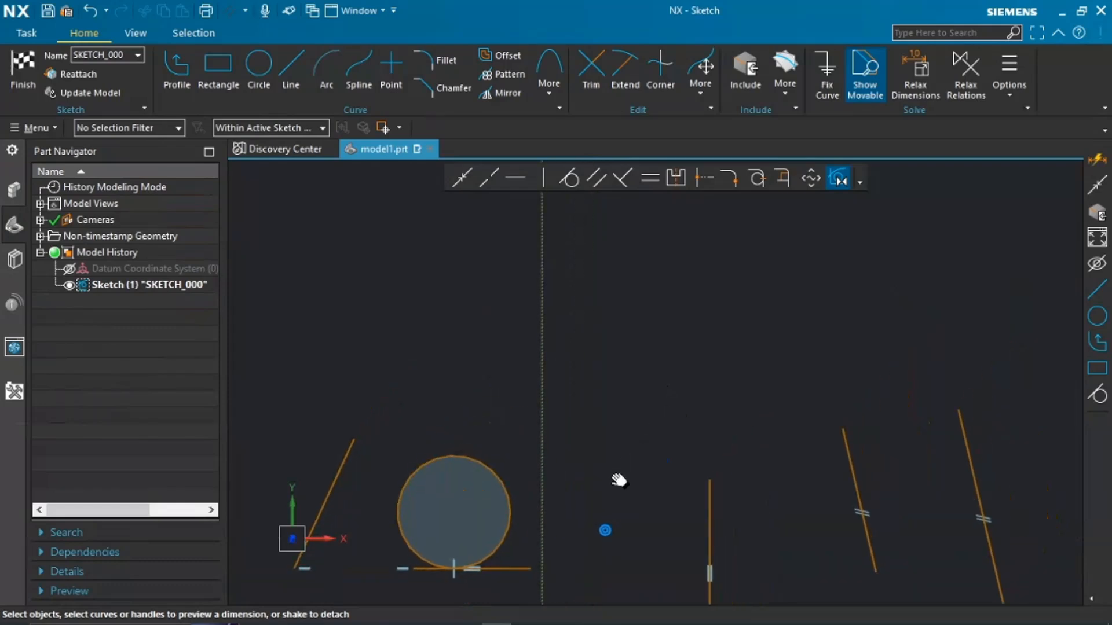
click(293, 68)
click(641, 297)
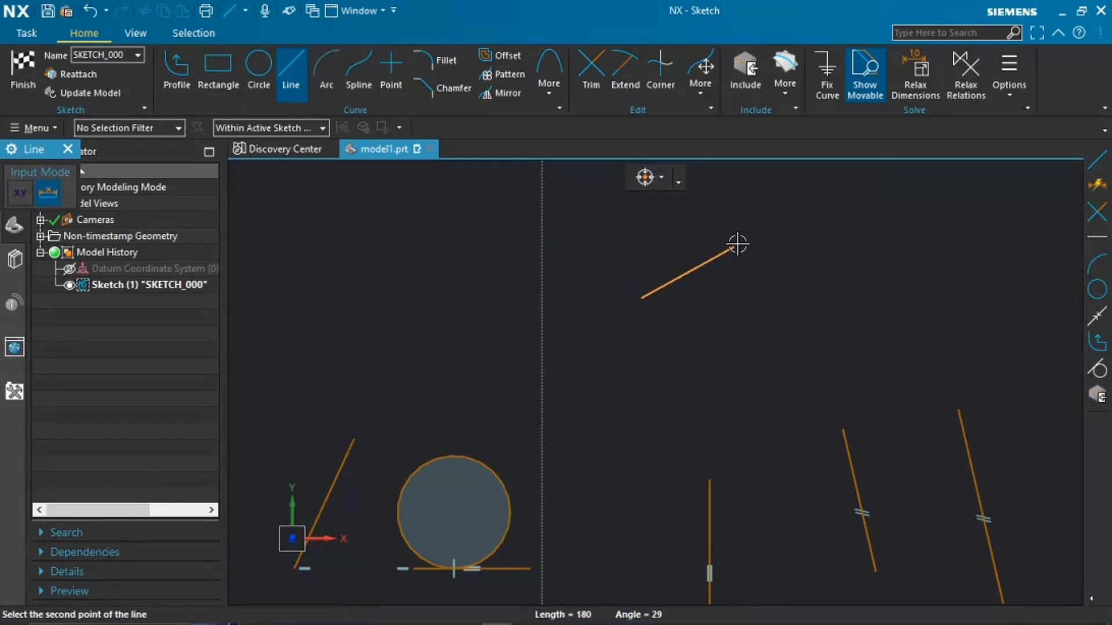
click(737, 243)
click(783, 199)
click(837, 334)
key(Escape)
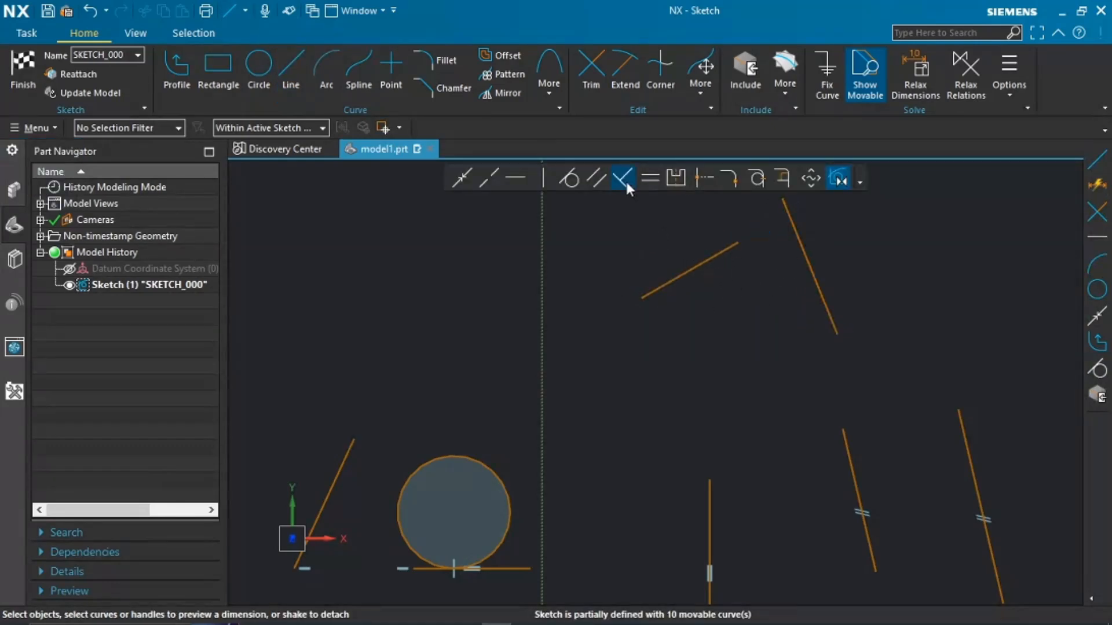
Step: Apply a Make Perpendicular relation to the shallow slanted line, using the steep line beside it as the stationary curve
click(624, 179)
click(695, 266)
click(803, 256)
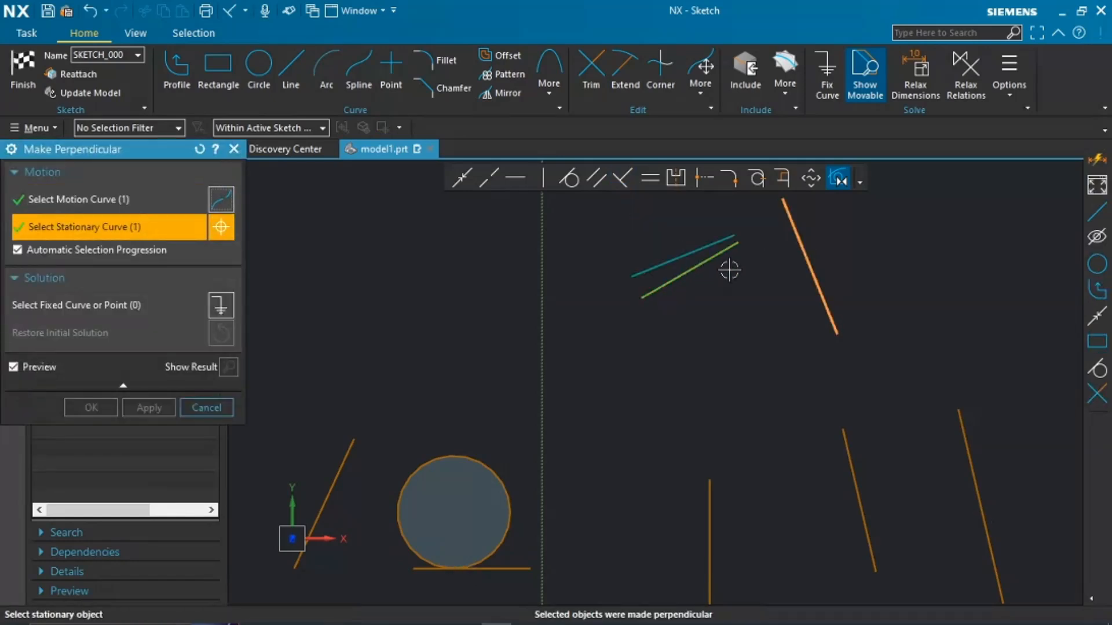
click(142, 407)
click(204, 405)
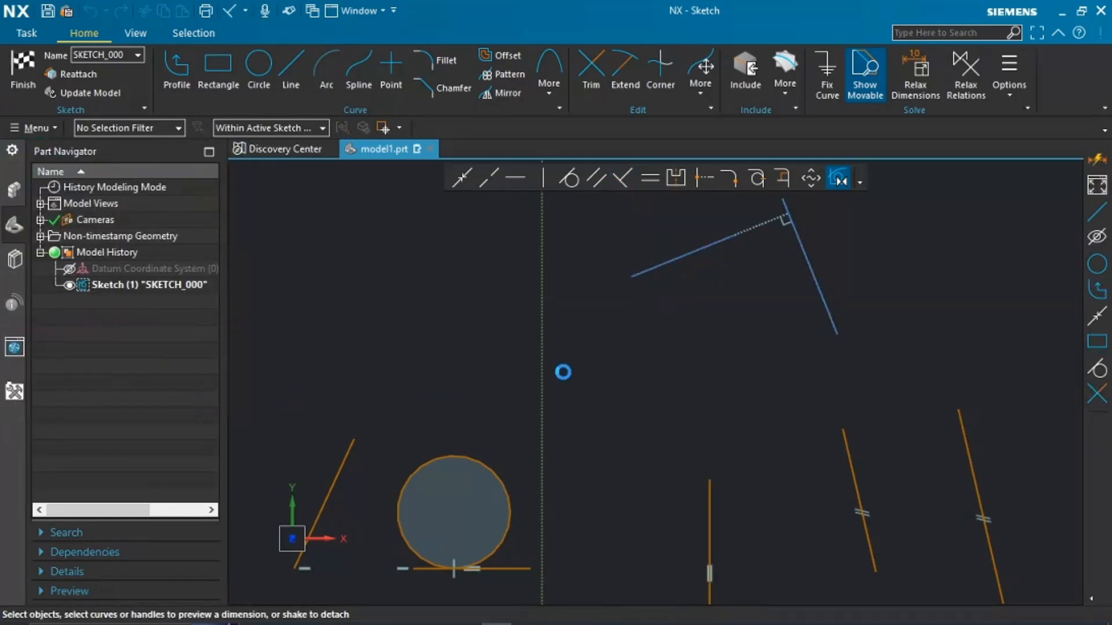
Step: Draw two oppositely slanted lines above the perpendicular pair, one on each side of the sketch's vertical axis
shift+middle_drag(707, 315, 685, 405)
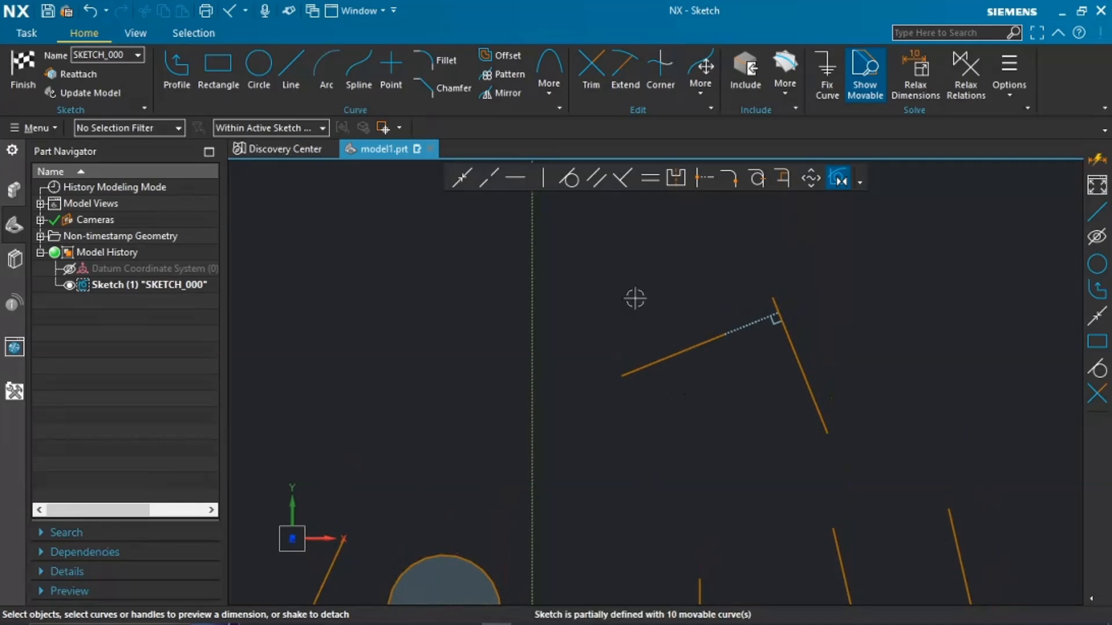
mouse_move(635, 301)
shift+middle_down()
mouse_move(689, 360)
mouse_move(733, 443)
shift+middle_up()
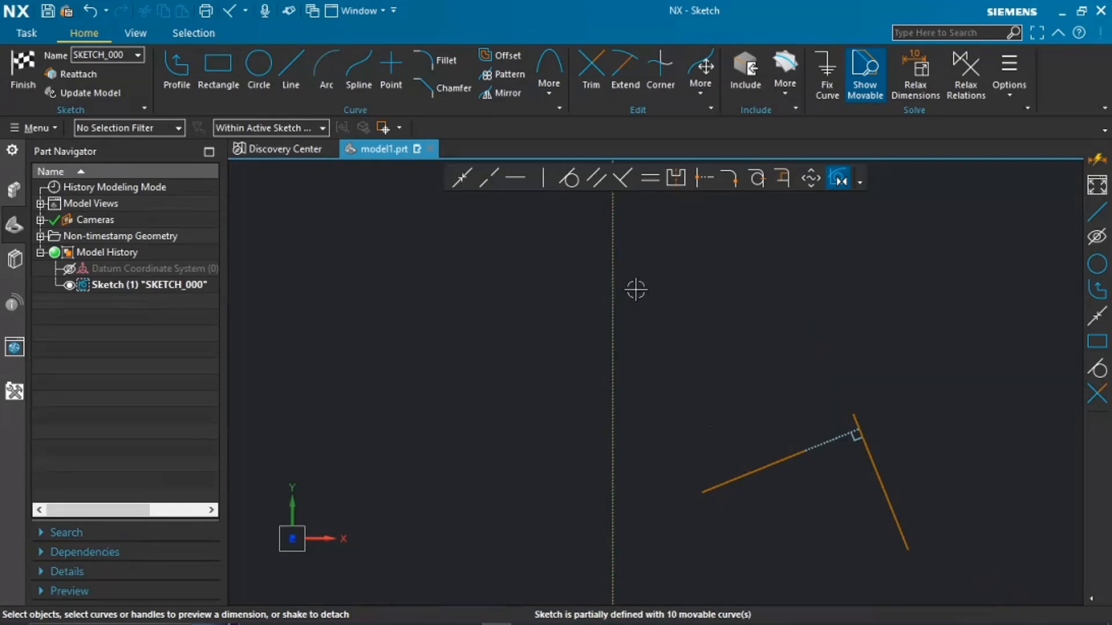
shift+middle_drag(635, 290, 651, 359)
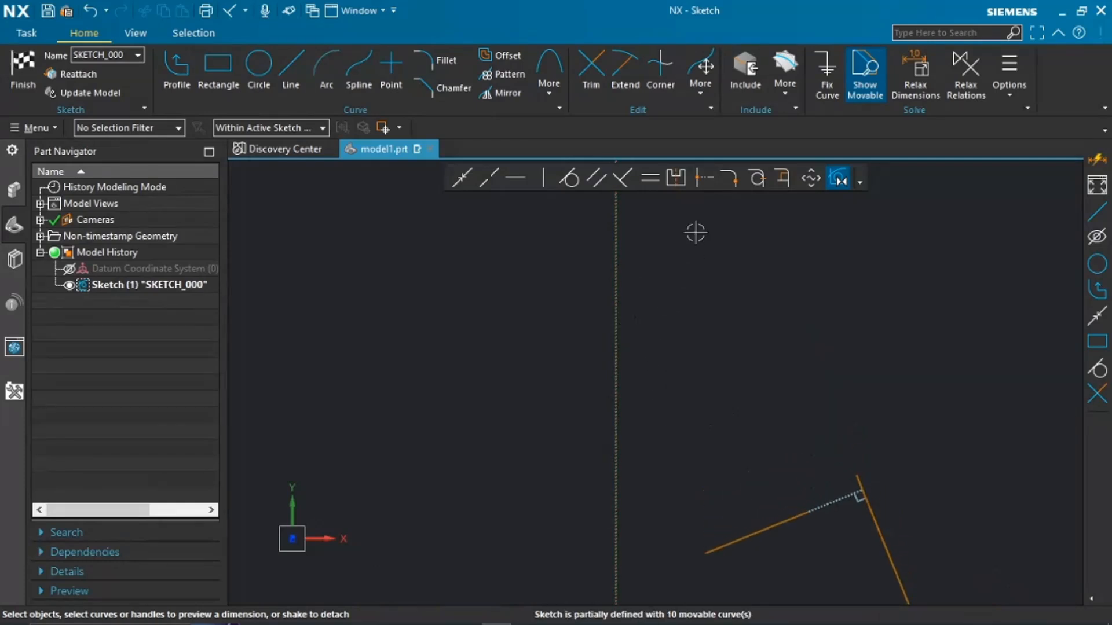
shift+middle_drag(697, 281, 702, 355)
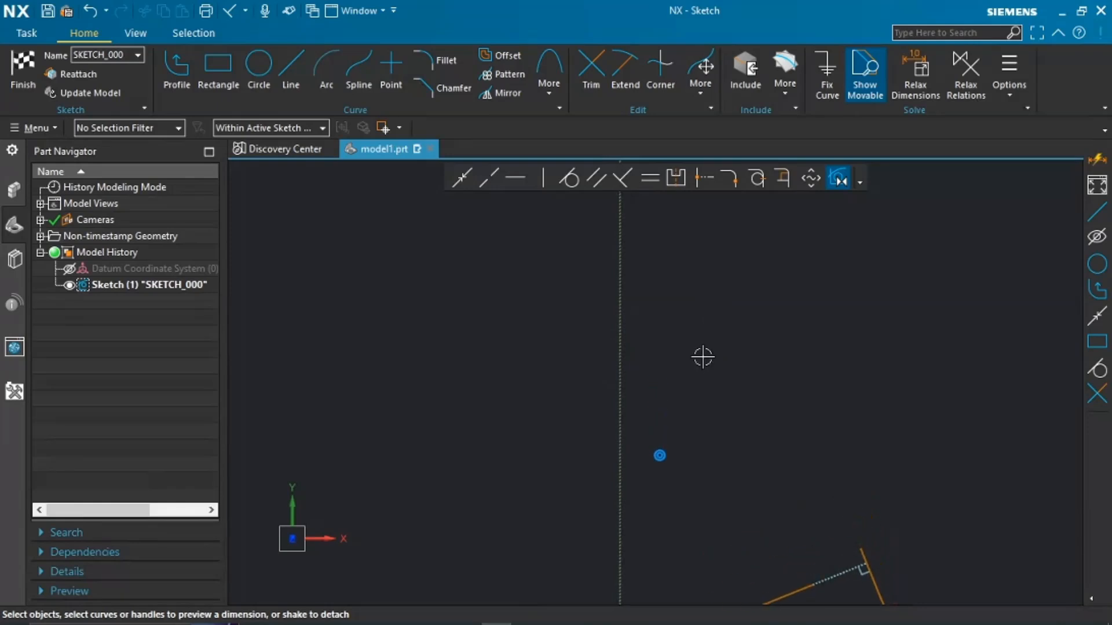
click(290, 70)
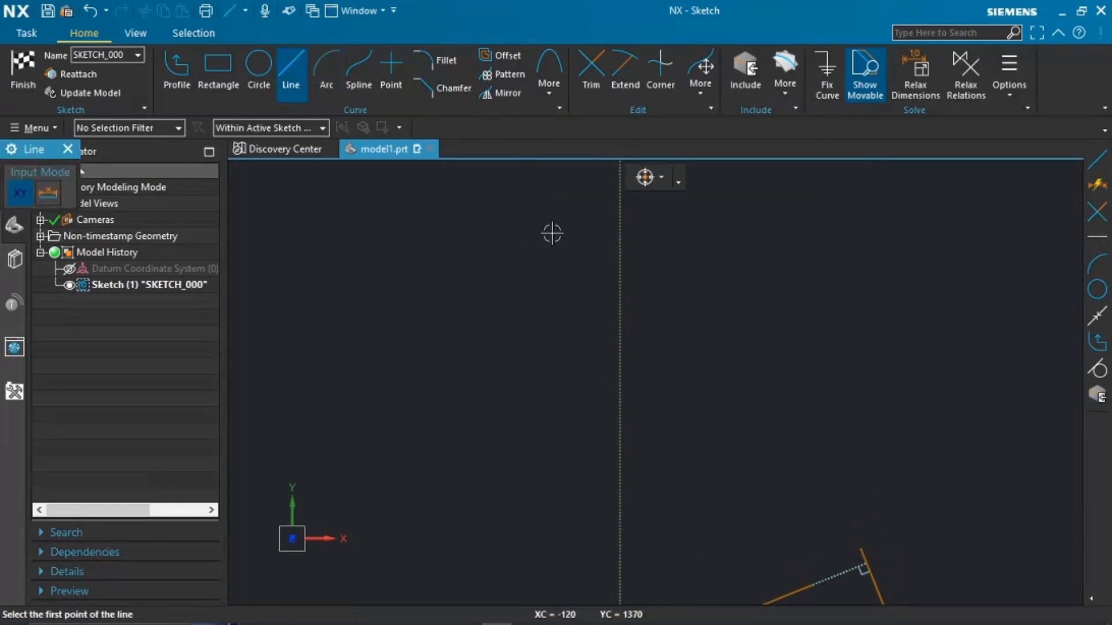
click(549, 233)
click(477, 411)
click(708, 203)
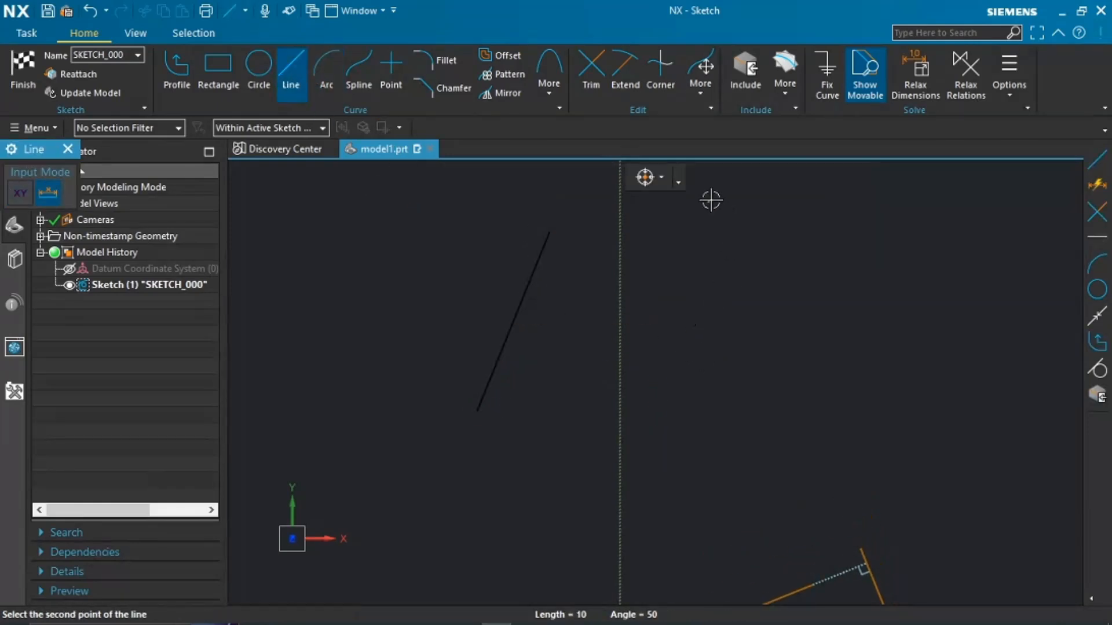
click(765, 423)
key(Escape)
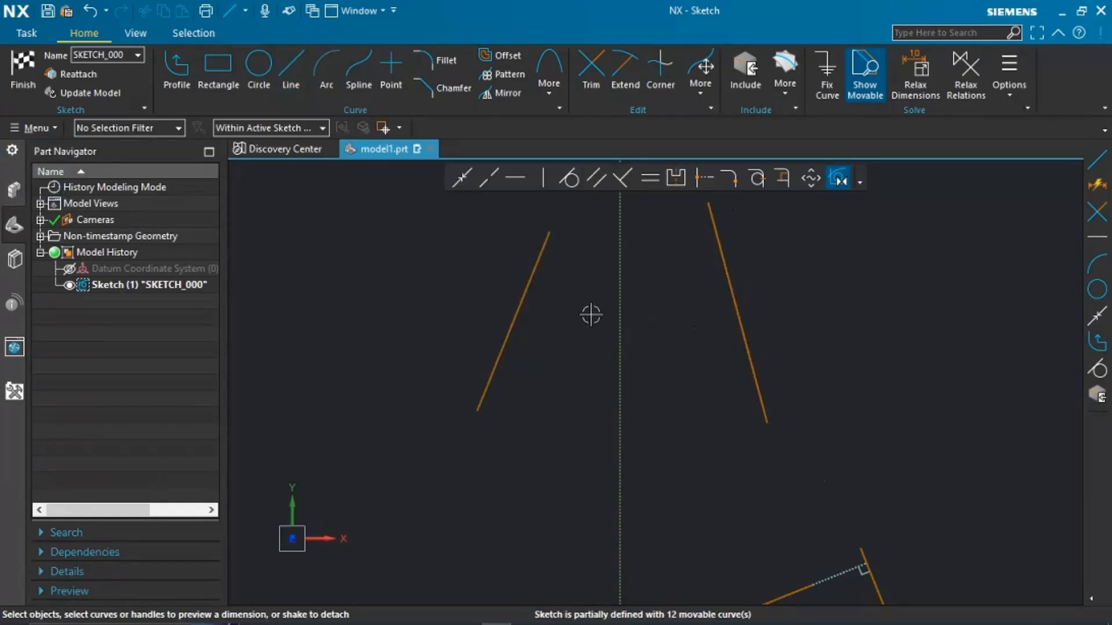
Step: Make the left slanted line symmetric to the stationary right one, using the sketch's vertical axis as the symmetry line
shift+middle_drag(577, 303, 561, 338)
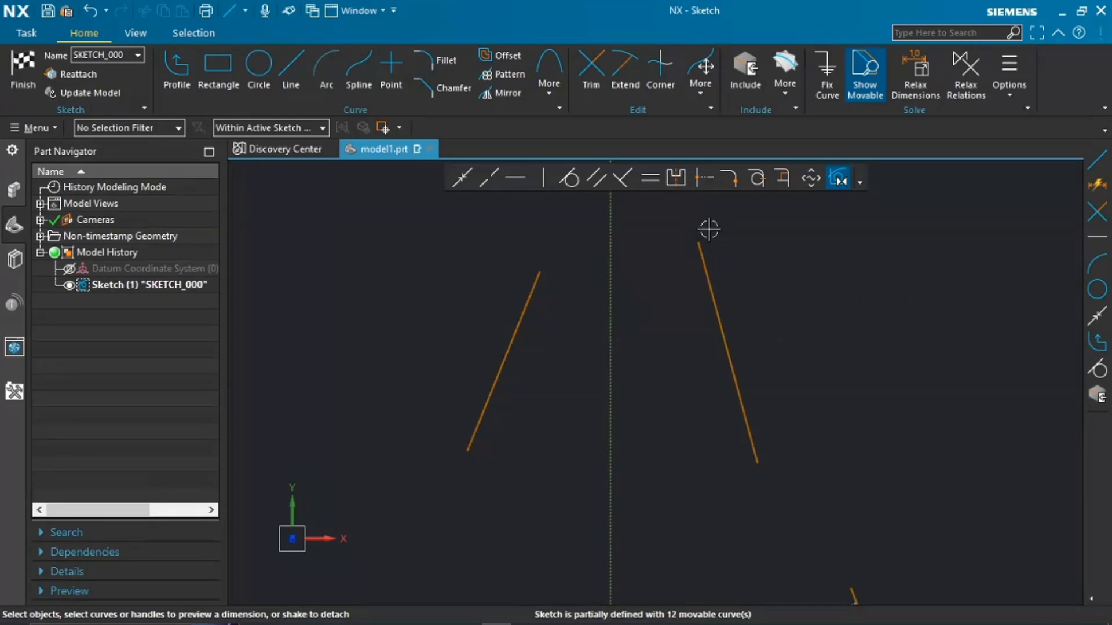
click(676, 179)
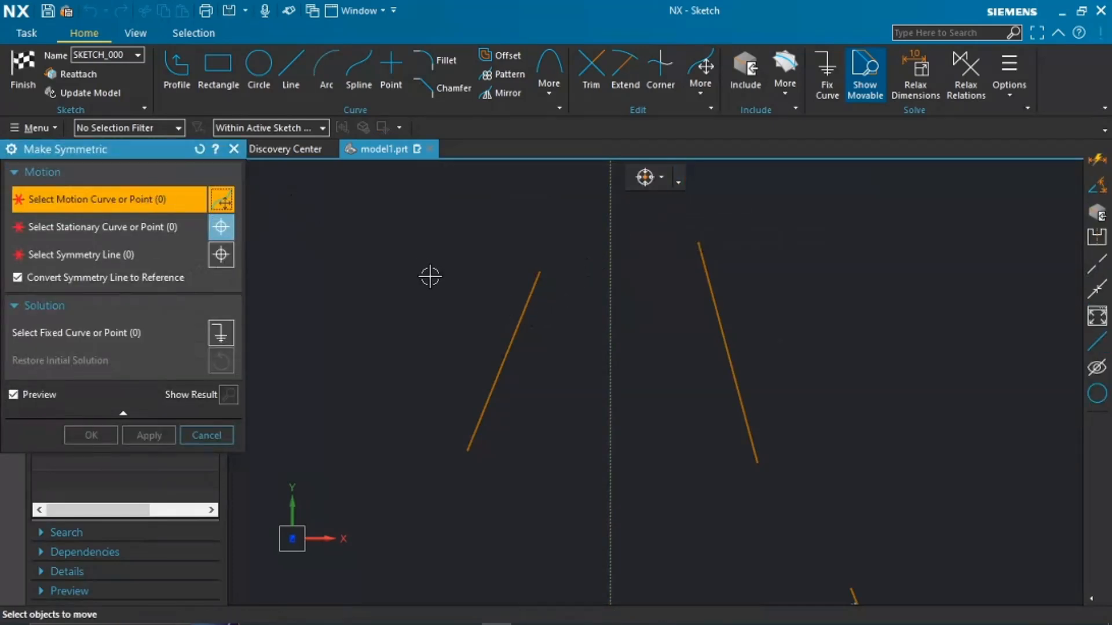
click(517, 312)
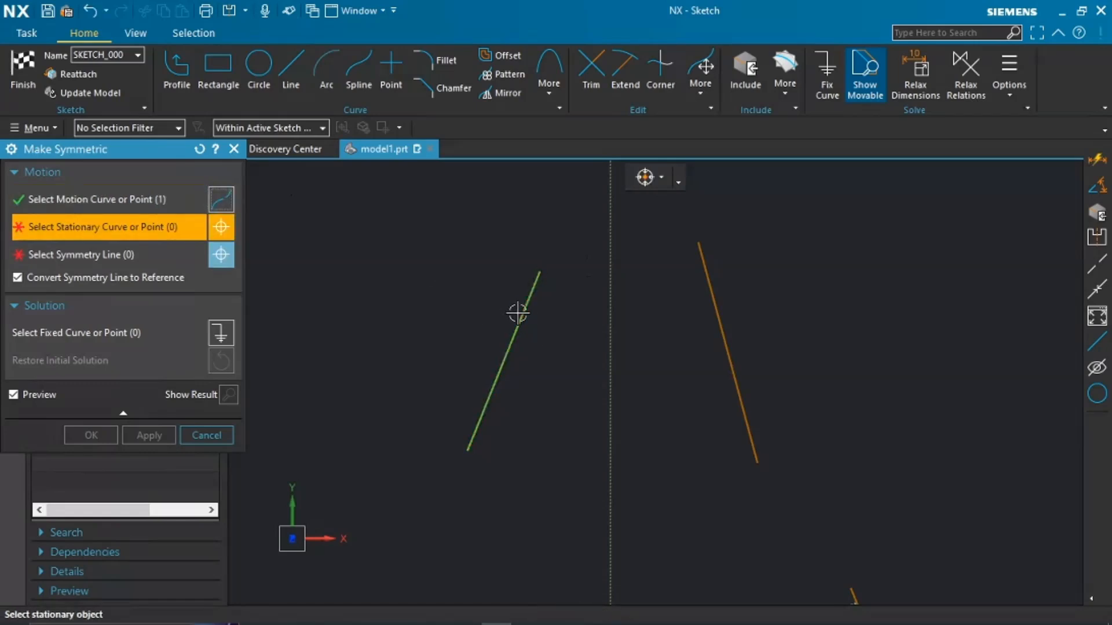
click(720, 325)
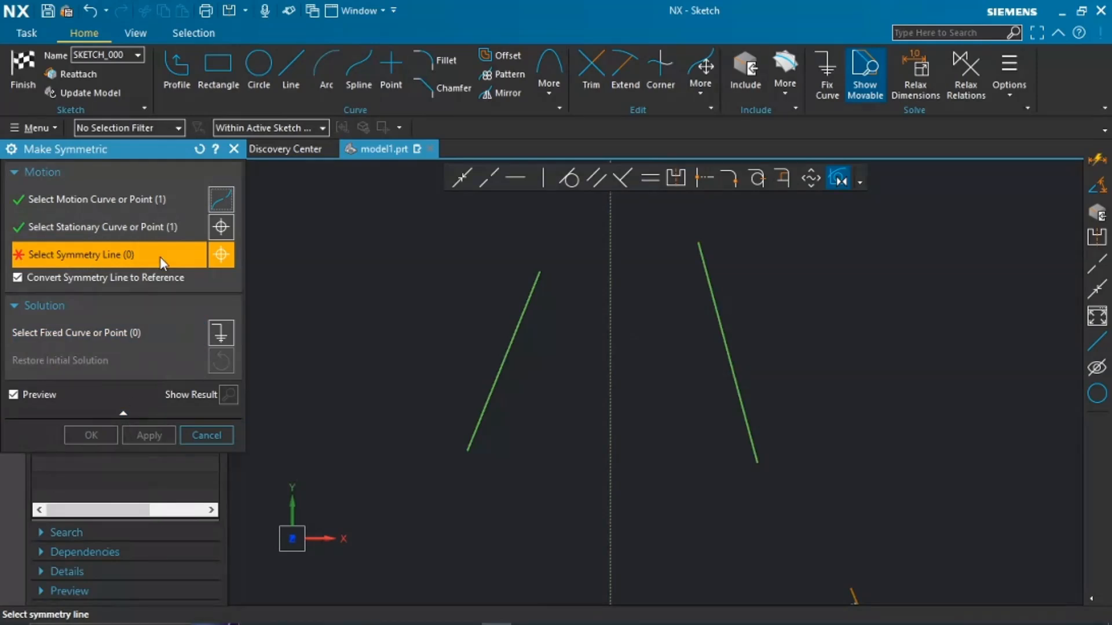
click(611, 343)
click(108, 433)
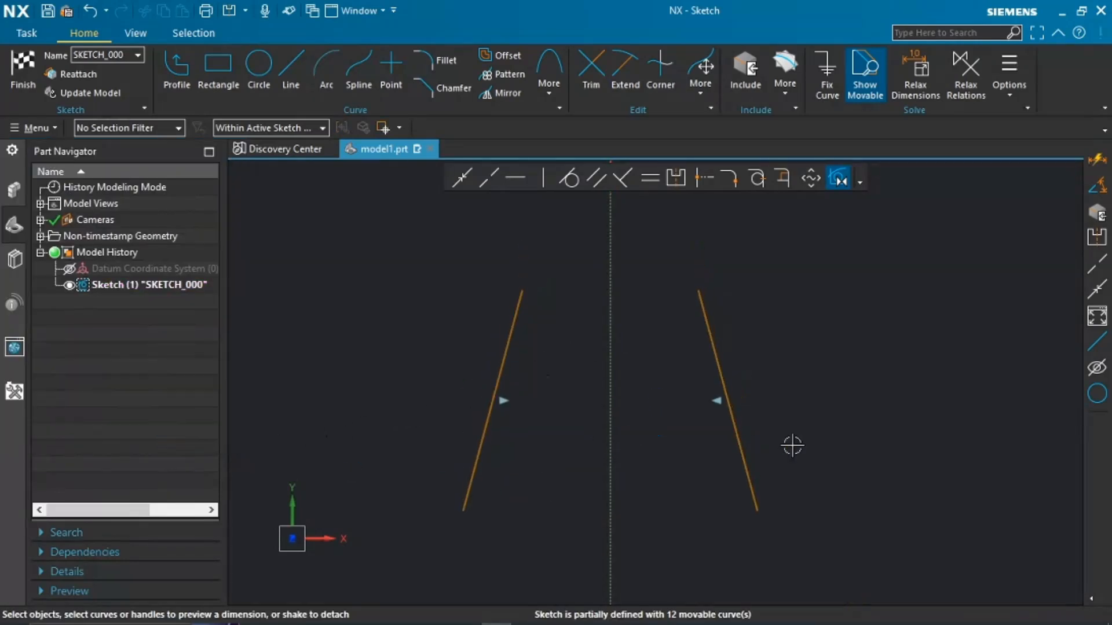
Step: Undo the last action and draw a short vertical line above and to the left of the symmetric lines
shift+middle_drag(613, 389, 614, 442)
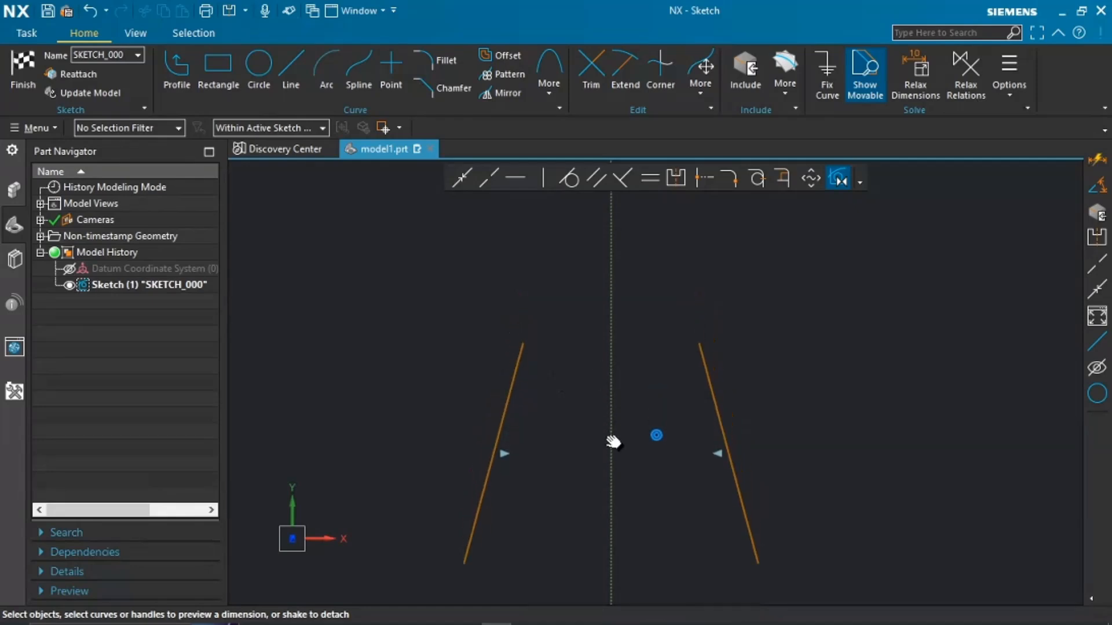
mouse_move(676, 335)
shift+middle_down()
mouse_move(677, 433)
mouse_move(718, 427)
mouse_move(821, 376)
shift+middle_up()
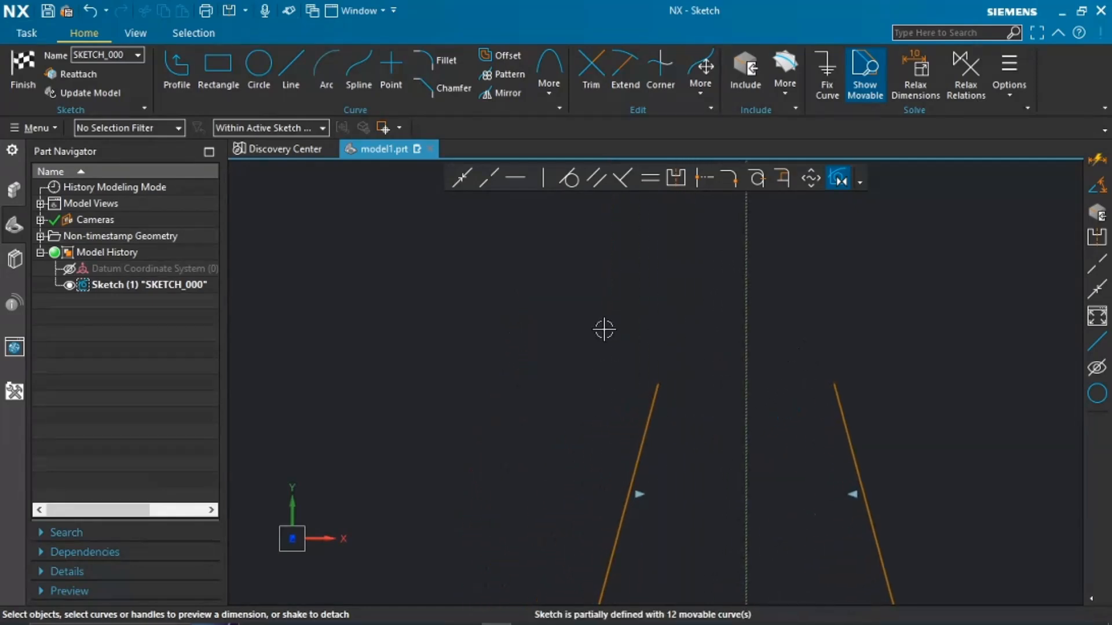
key(ctrl+z)
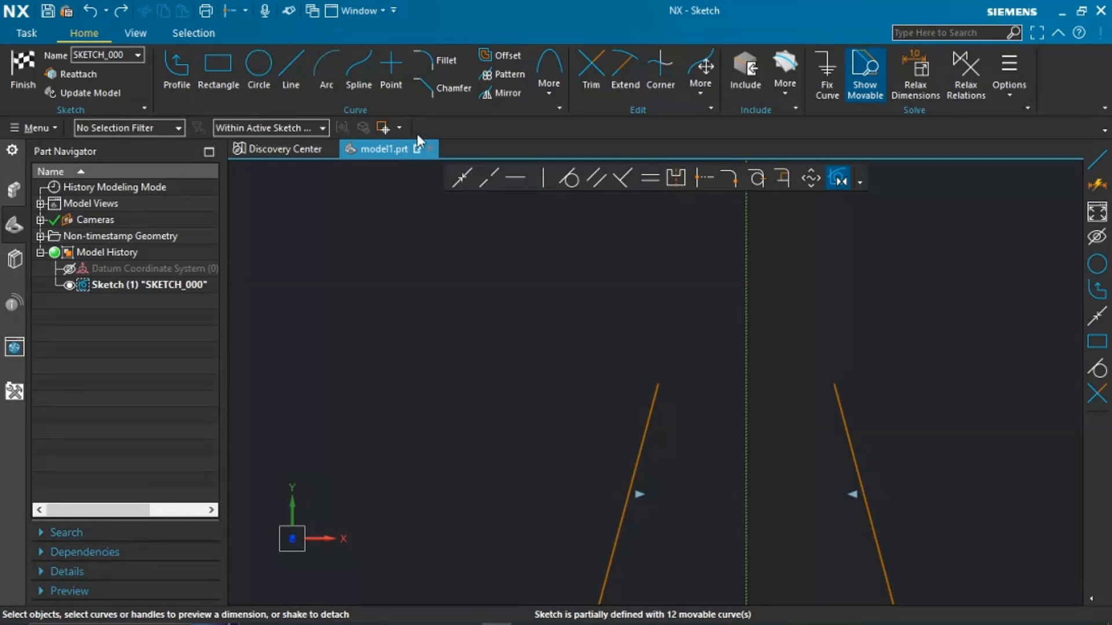
click(294, 78)
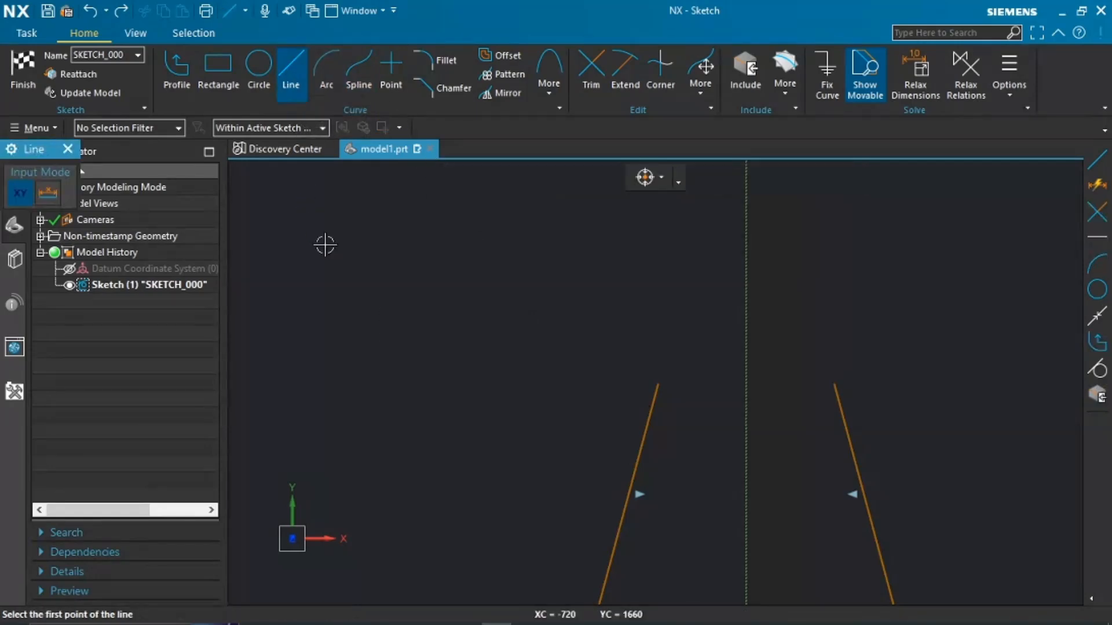
click(323, 214)
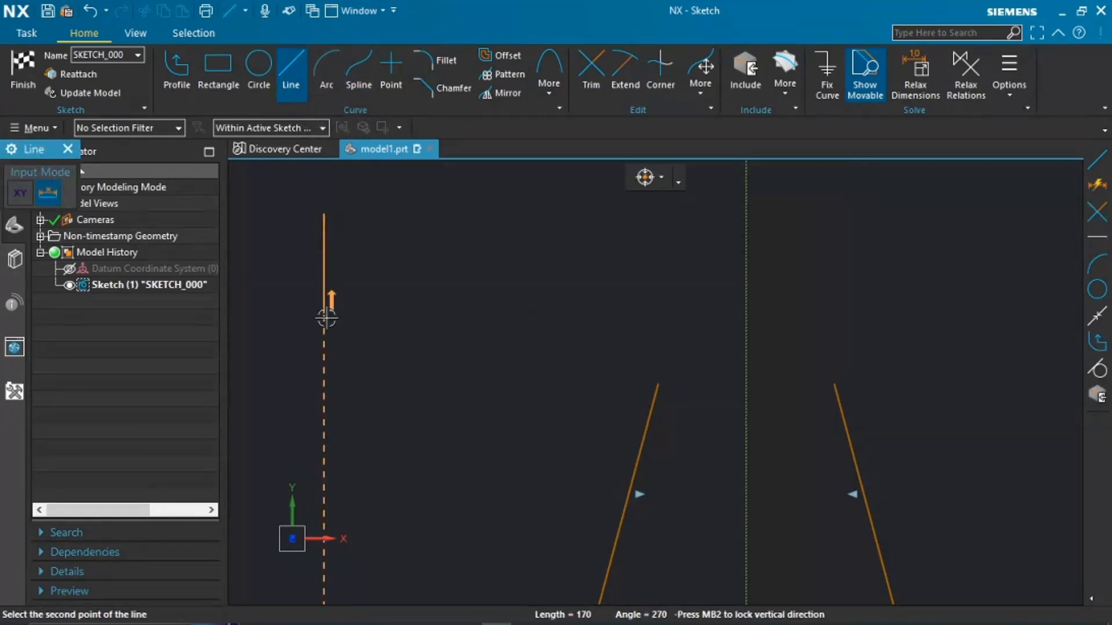
click(324, 330)
key(Escape)
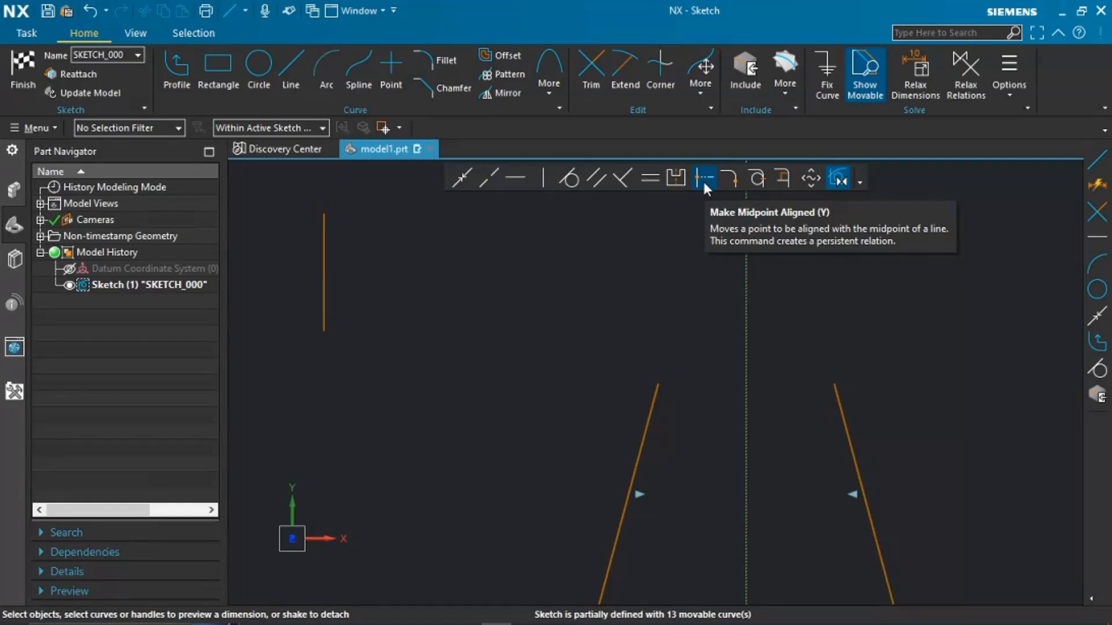
Step: Draw a short horizontal line just to the right of the short vertical line, level with the vertical line's upper half
click(302, 68)
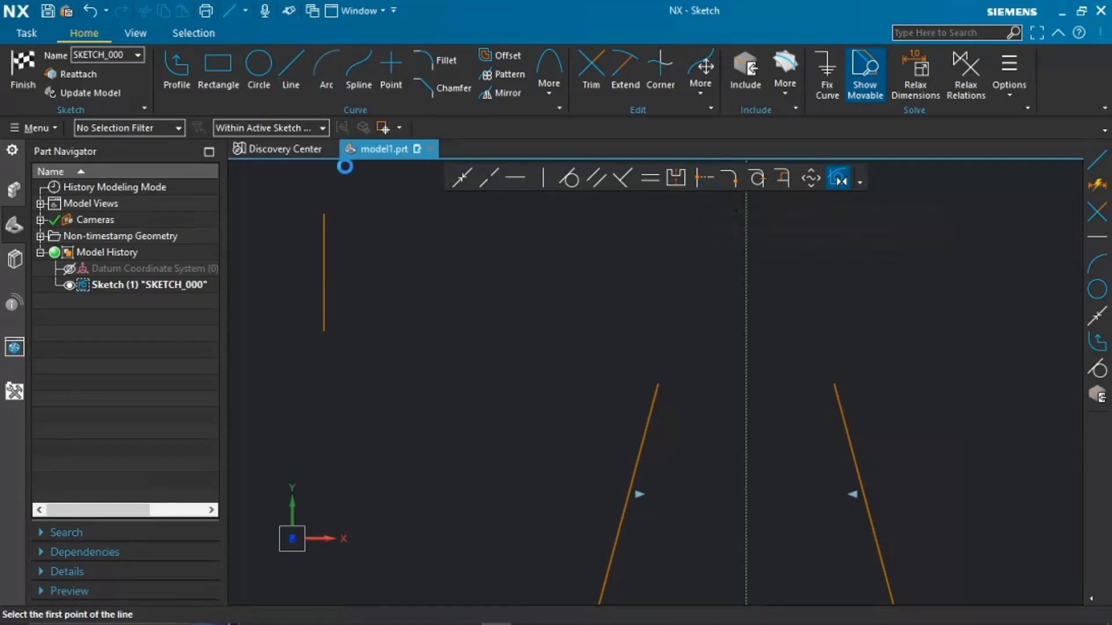
click(383, 249)
click(487, 249)
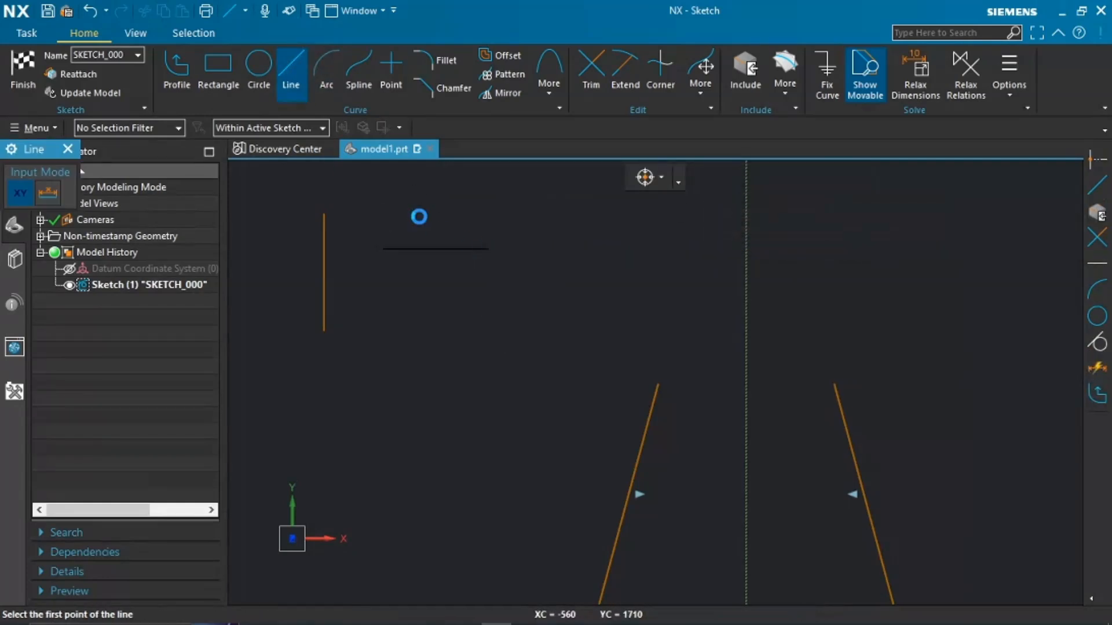
key(Escape)
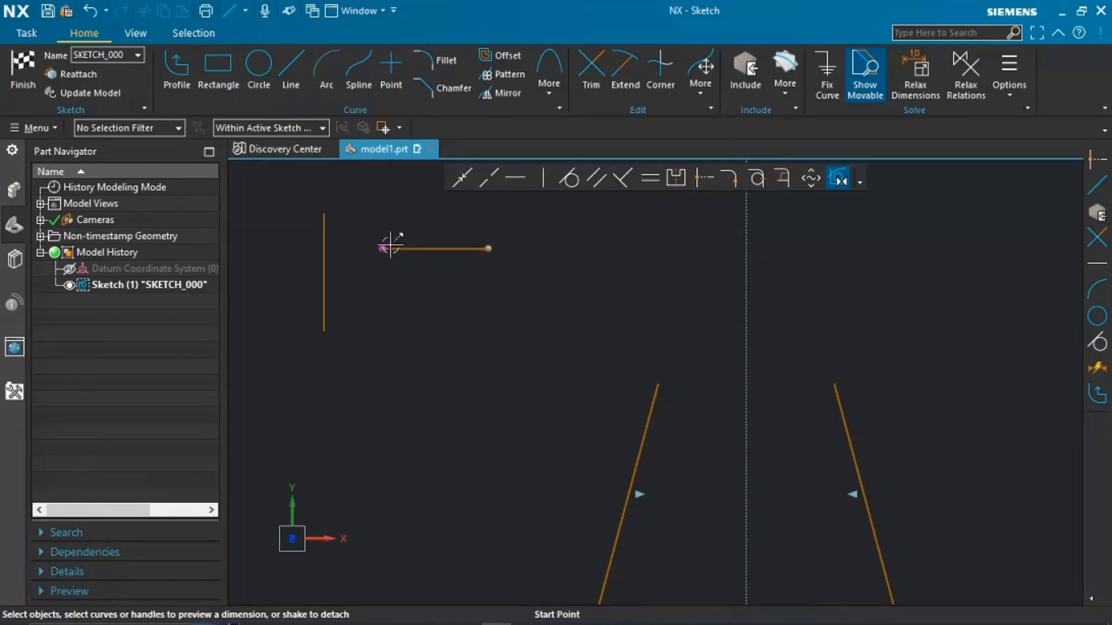
Step: Apply a Make Midpoint Aligned relation to the horizontal line's left endpoint, using the short vertical line as the stationary curve
click(324, 254)
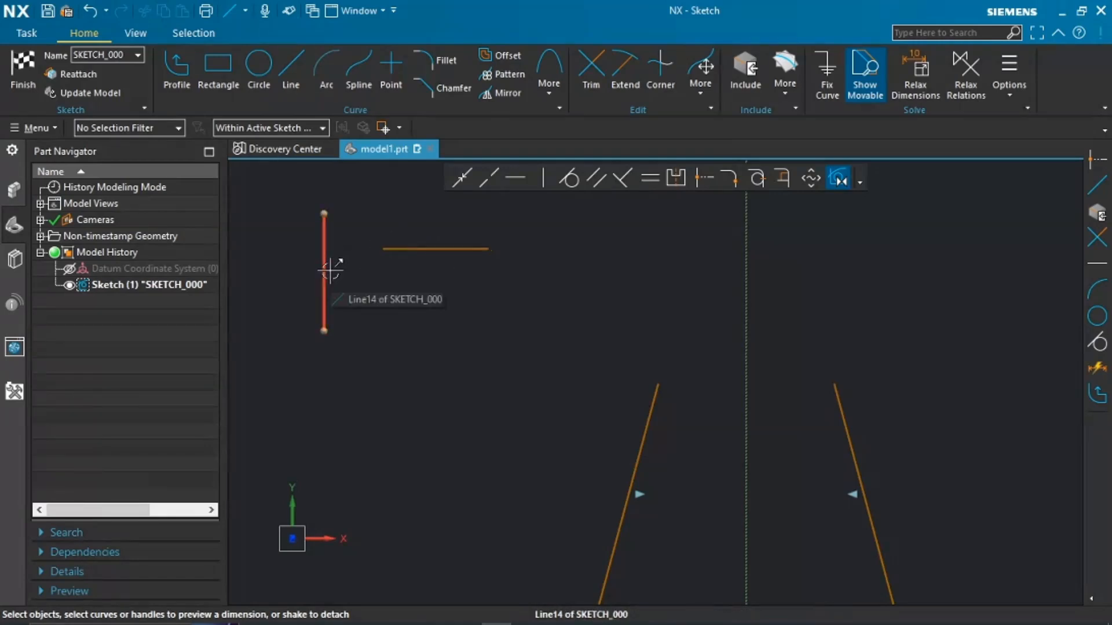
click(702, 179)
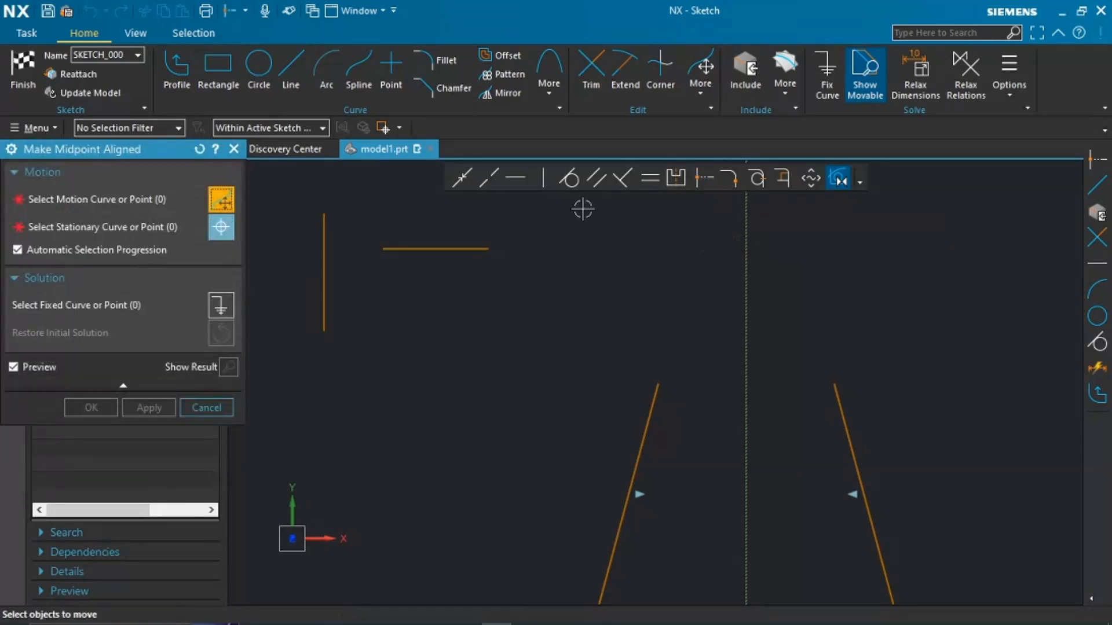
click(383, 250)
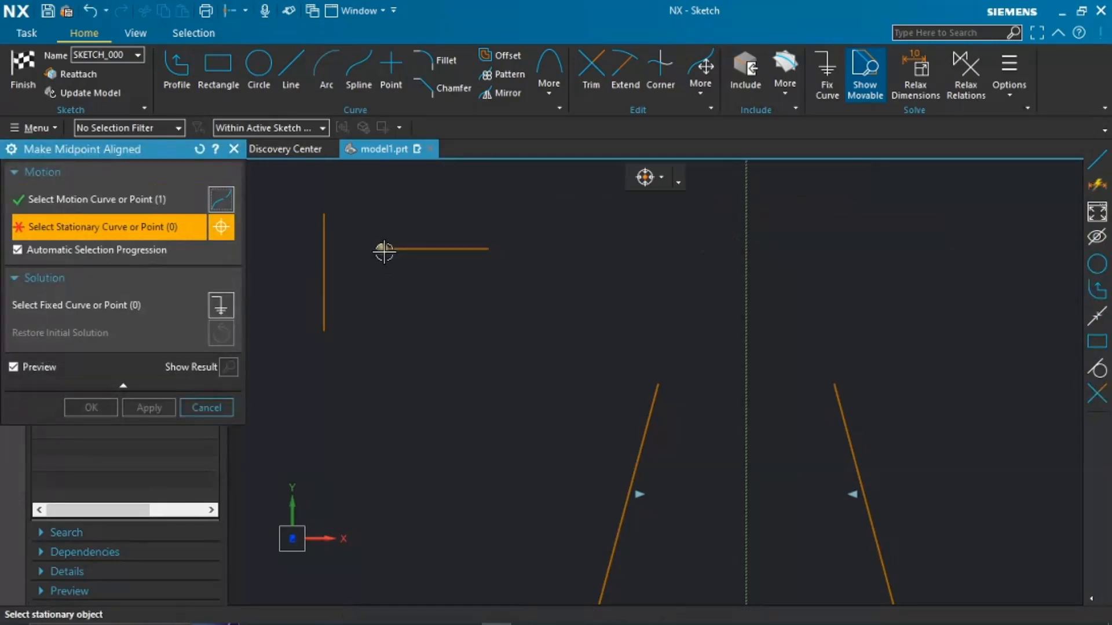
click(325, 246)
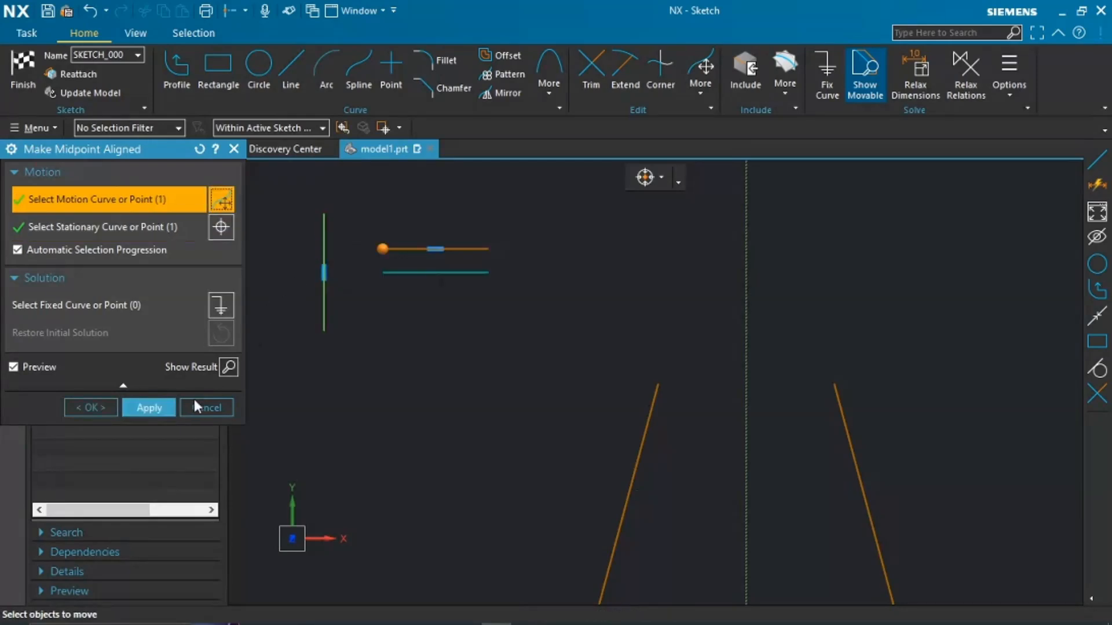
click(80, 409)
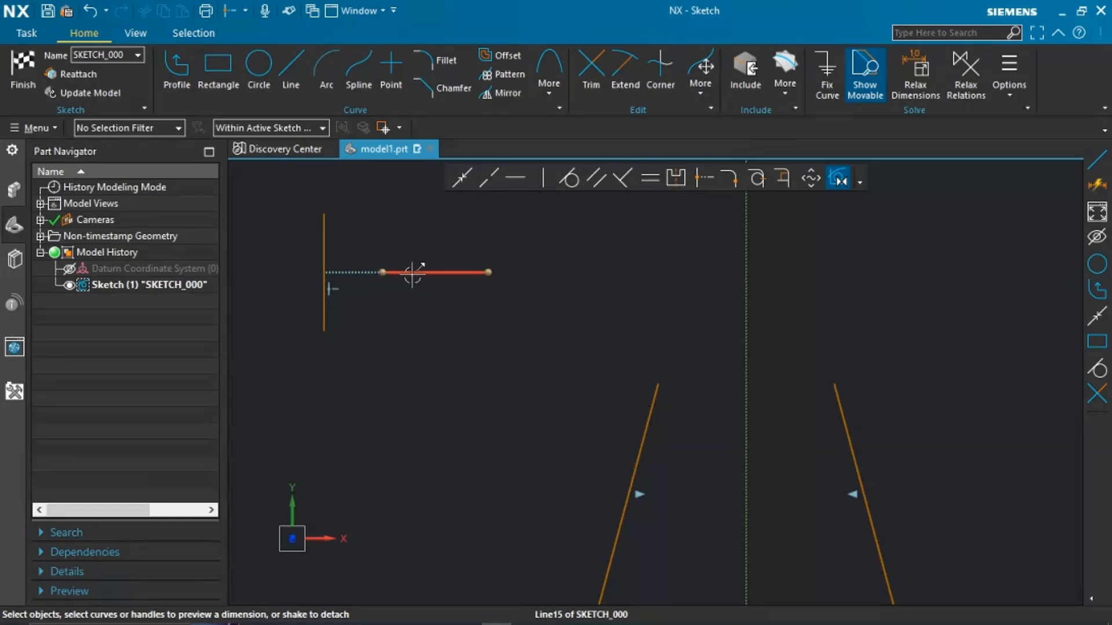